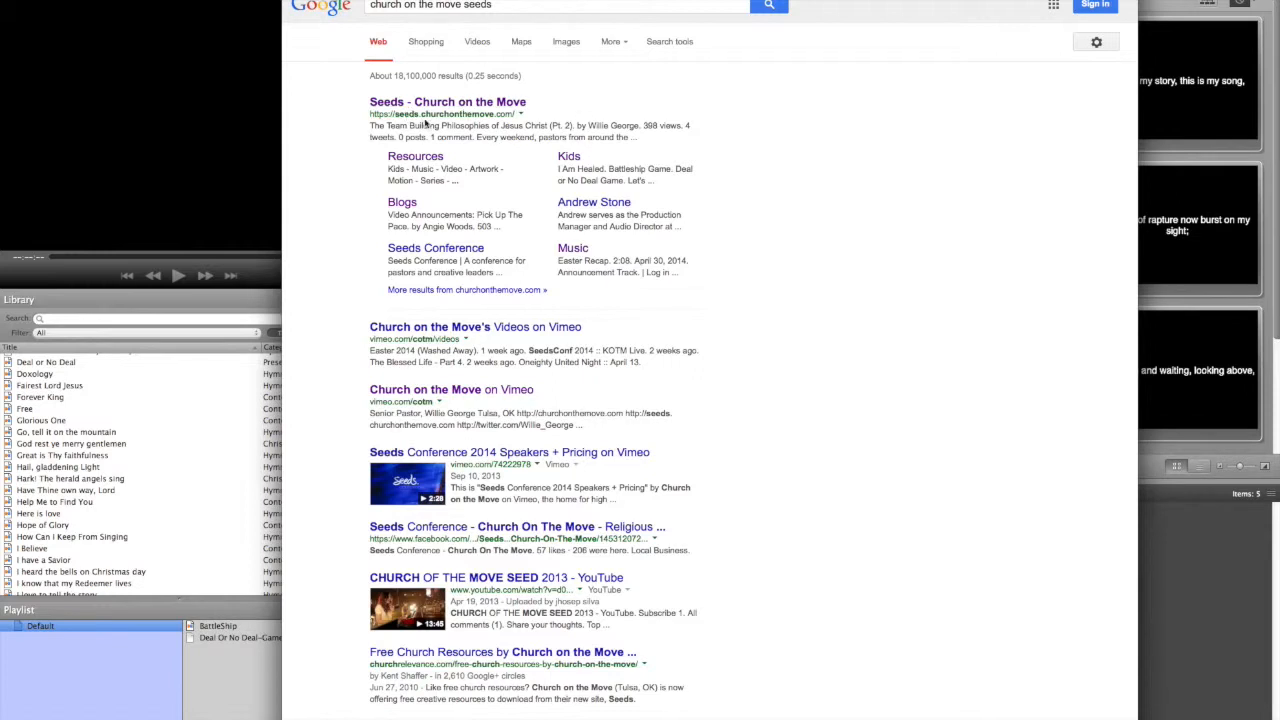
- Open the Seeds - Church on the Move site from the search results and log in with the prefilled account credentials
left_click(450, 104)
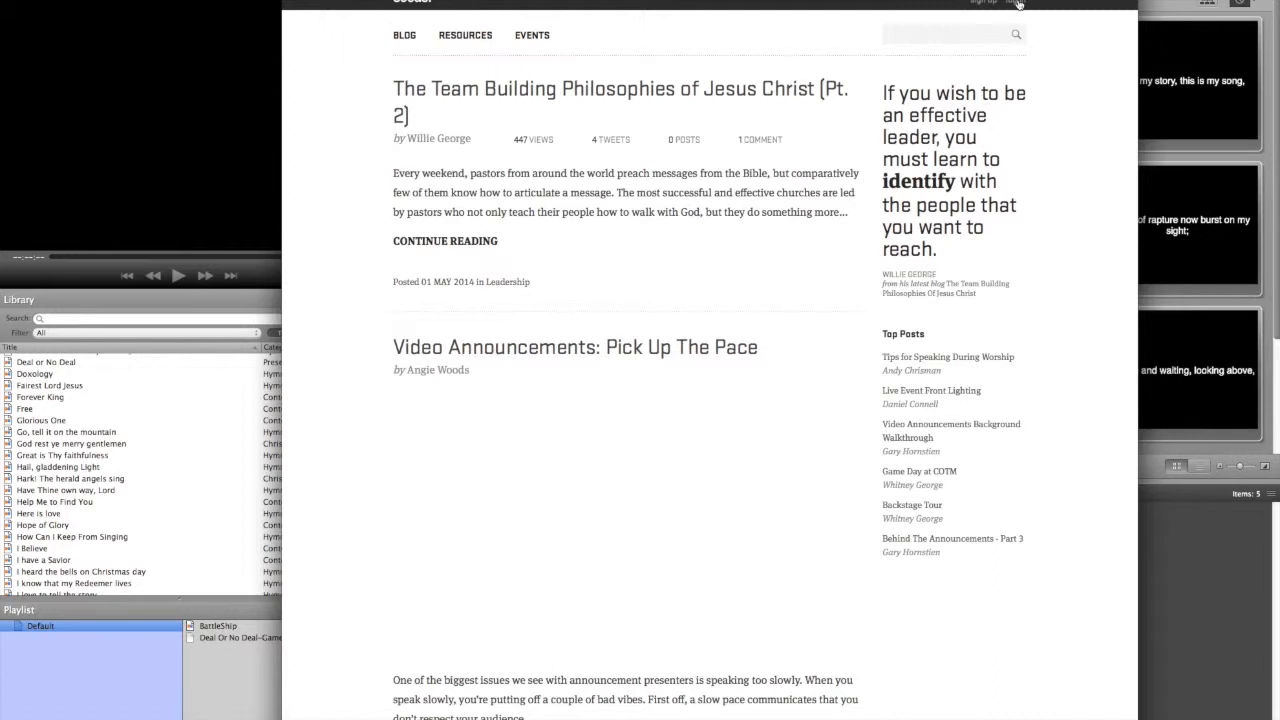
left_click(1018, 4)
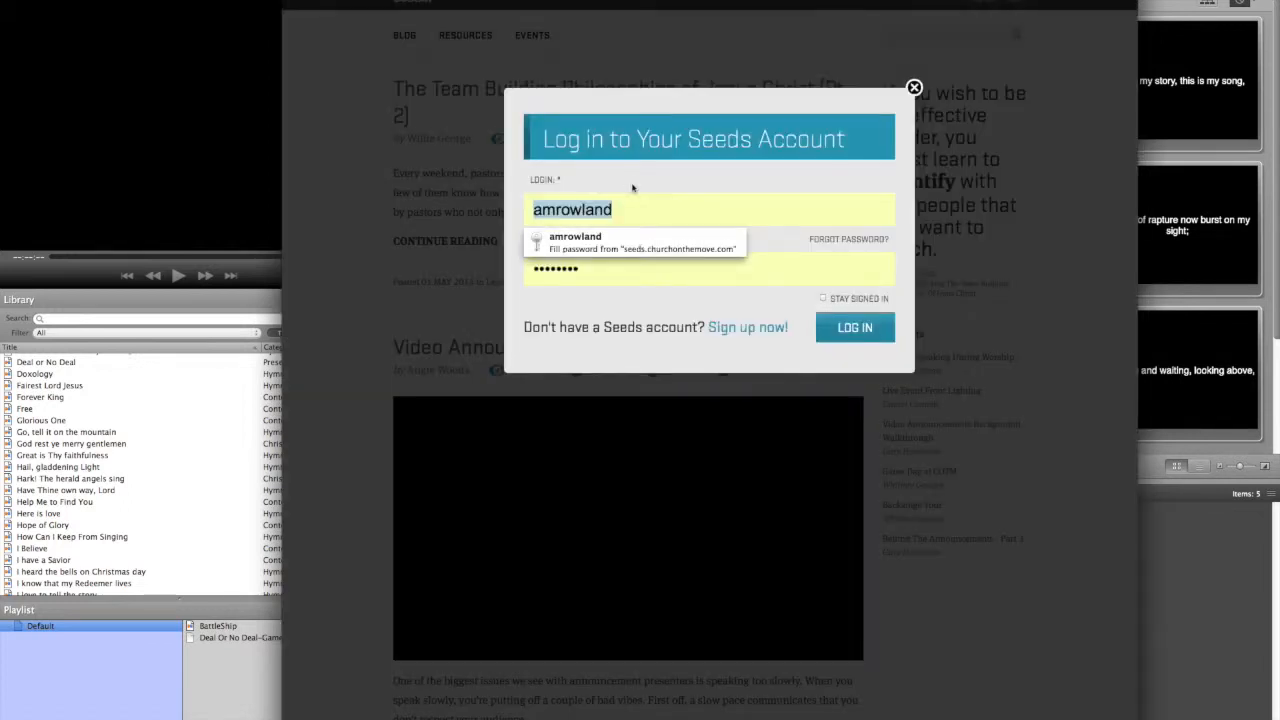
left_click(849, 340)
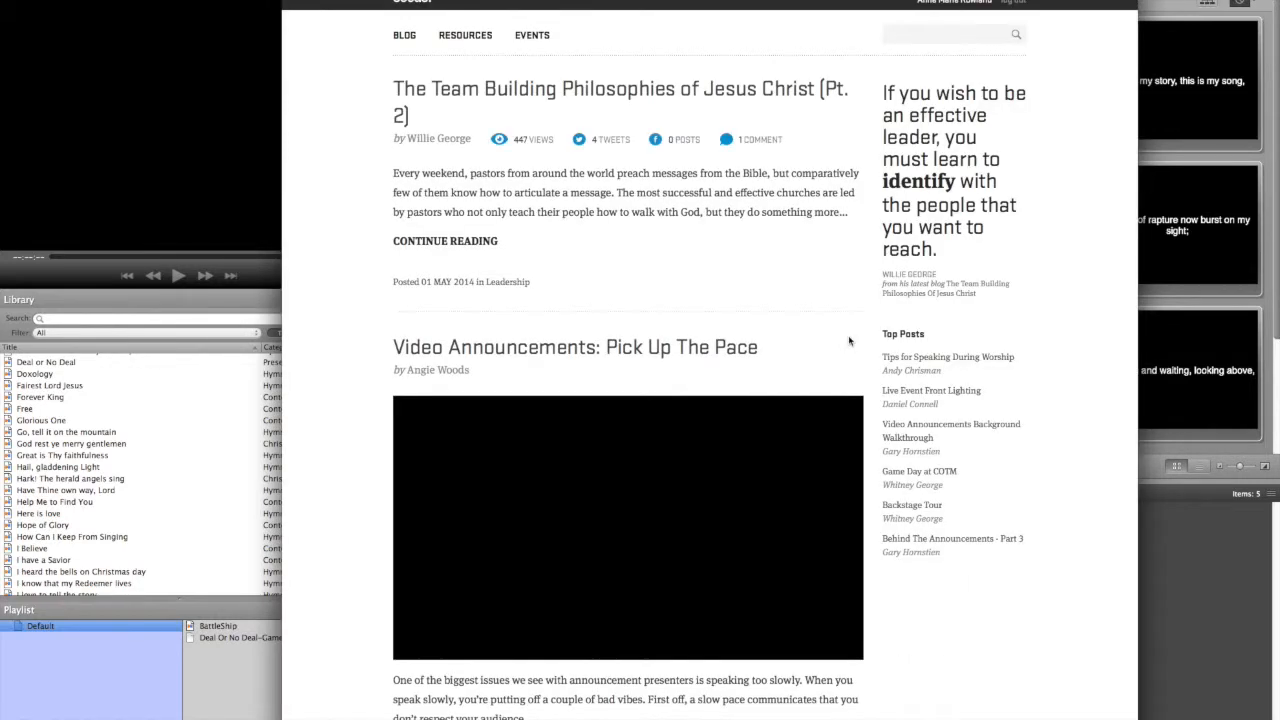
- View the Battleship Game page among the Kids resources, then close the browser window
left_click(468, 48)
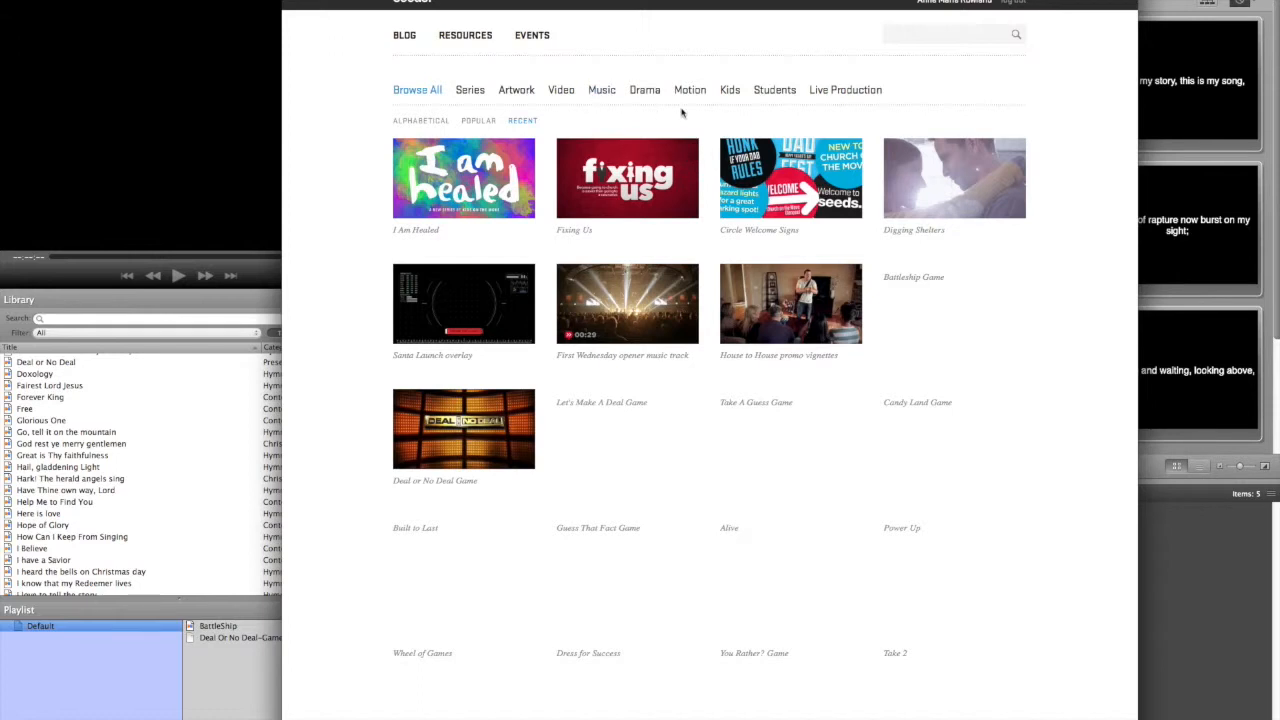
left_click(731, 92)
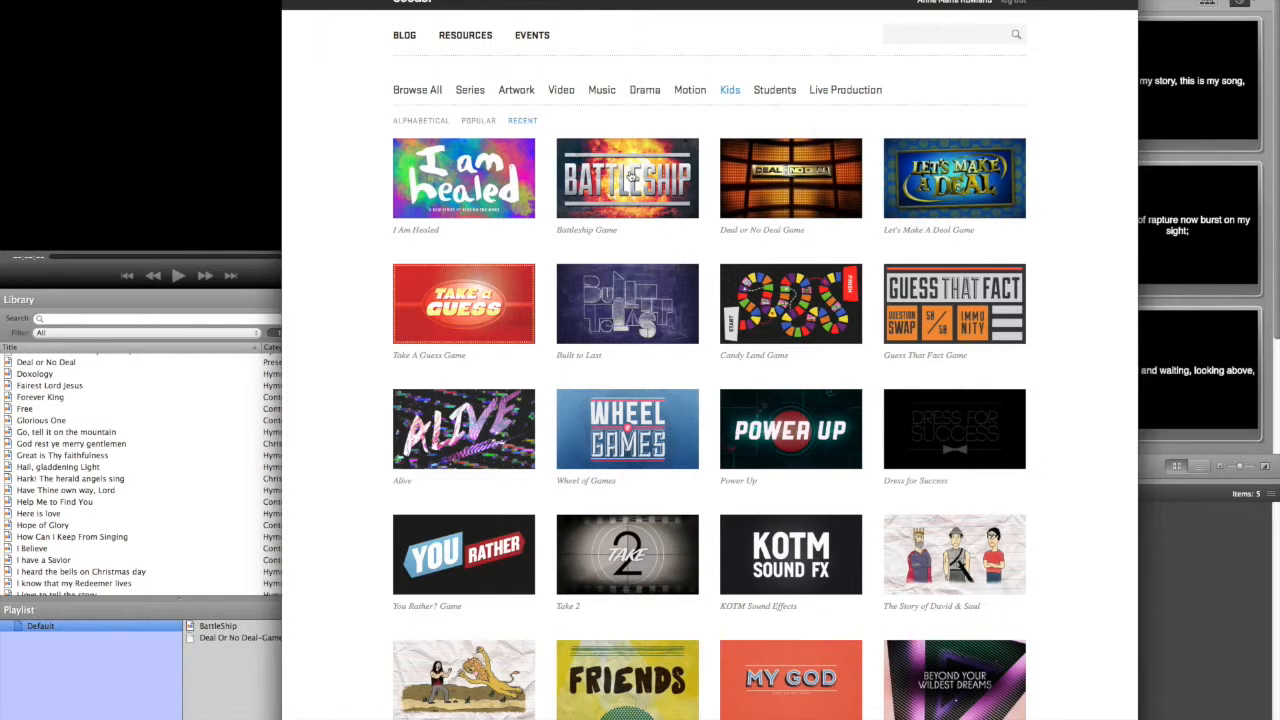
left_click(630, 175)
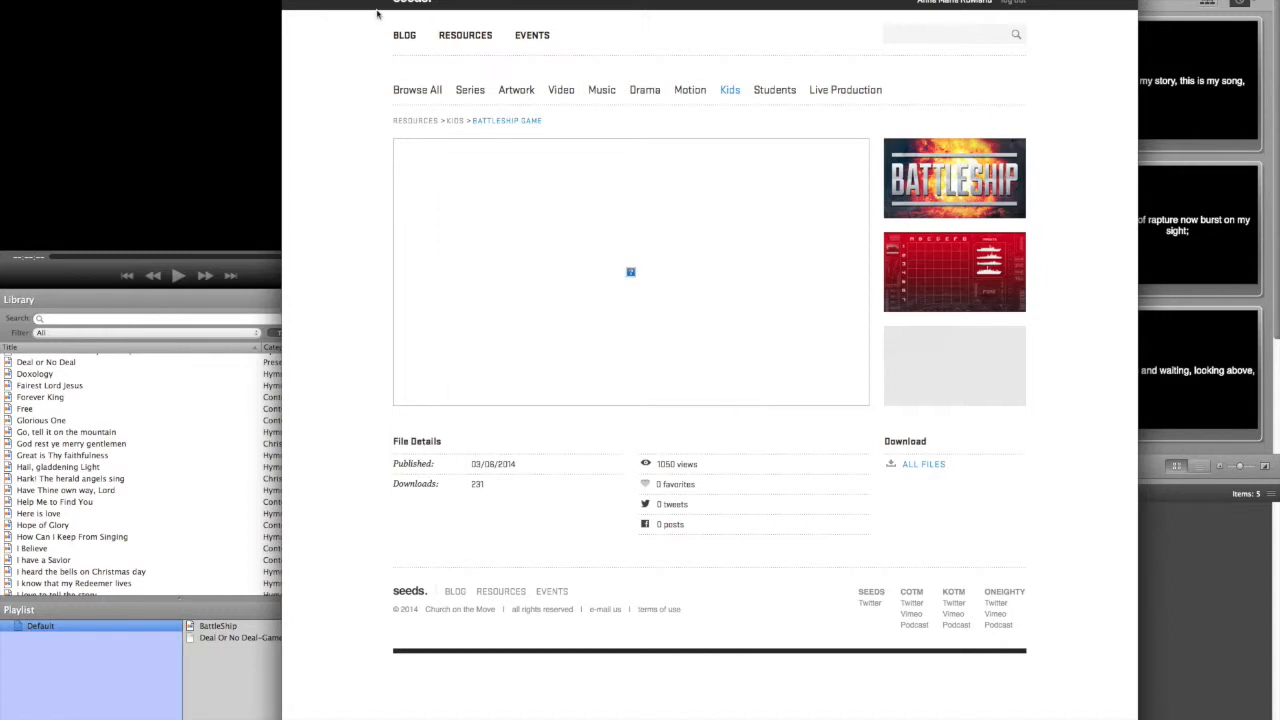
key("super+w")
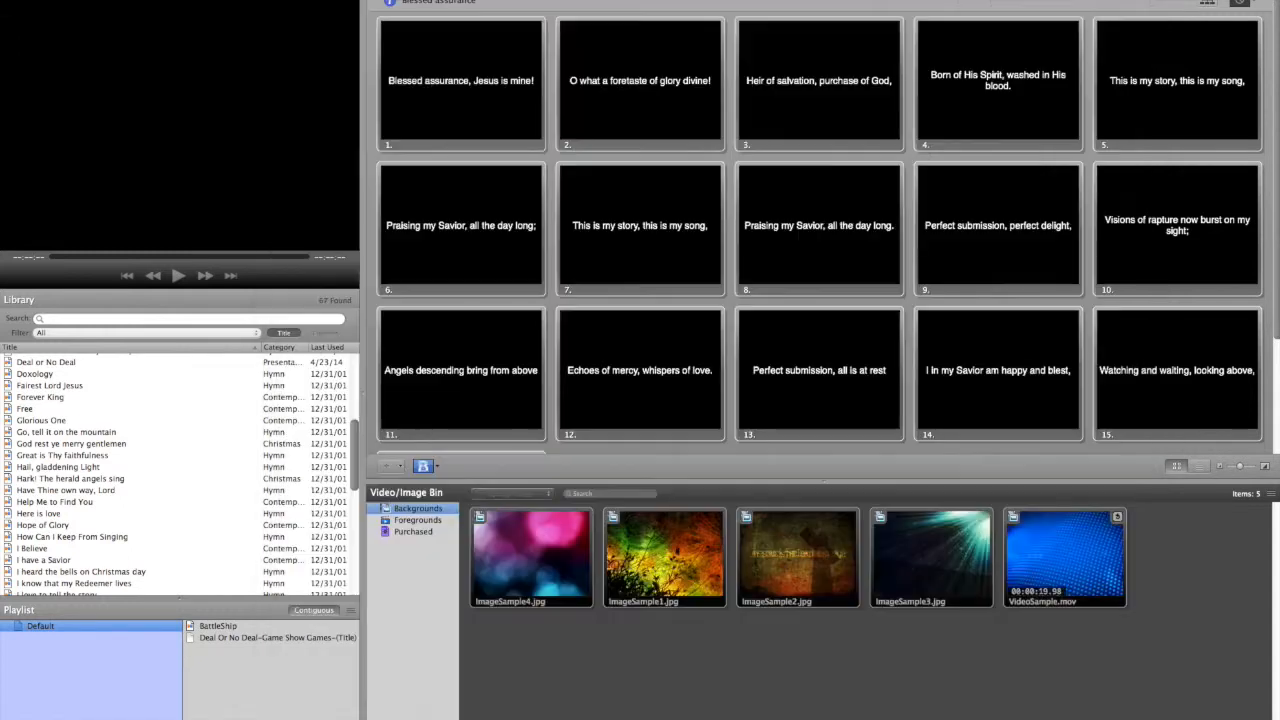
- In ProPresenter, add the Battleship folder from Downloads to the Video/Image Bin
left_click(410, 612)
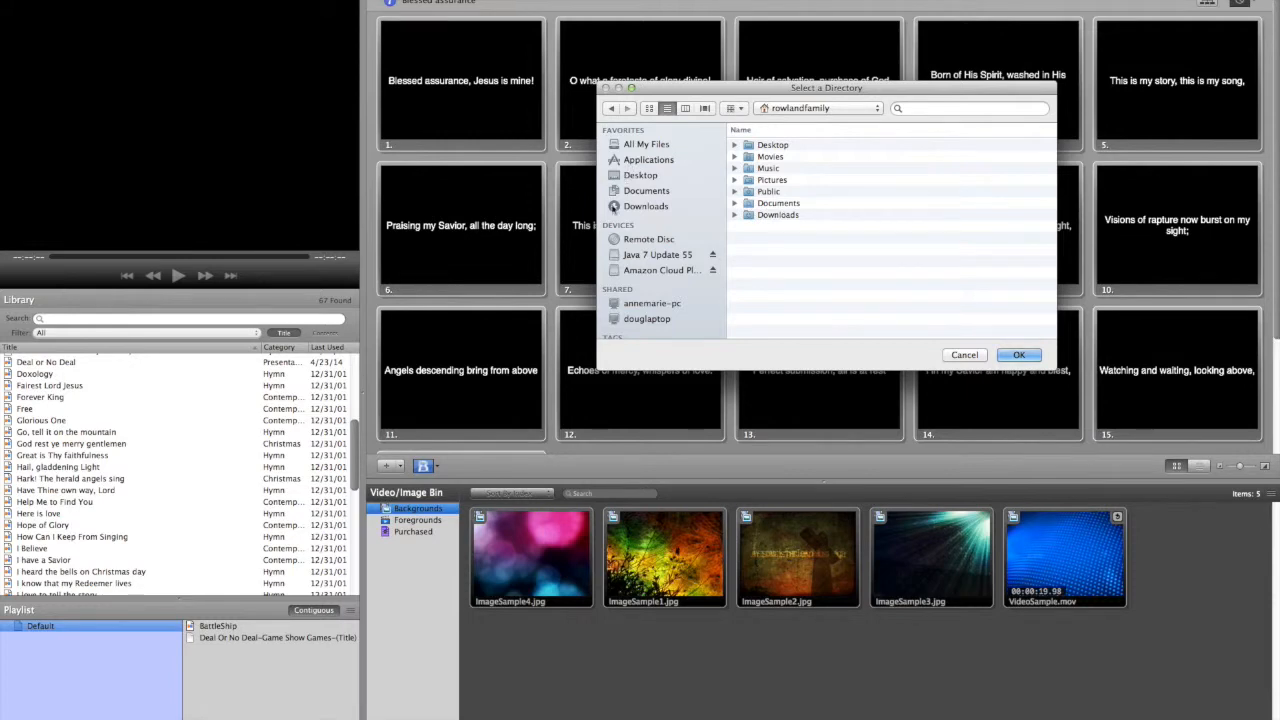
left_click(614, 208)
scroll(836, 263, "down", 3)
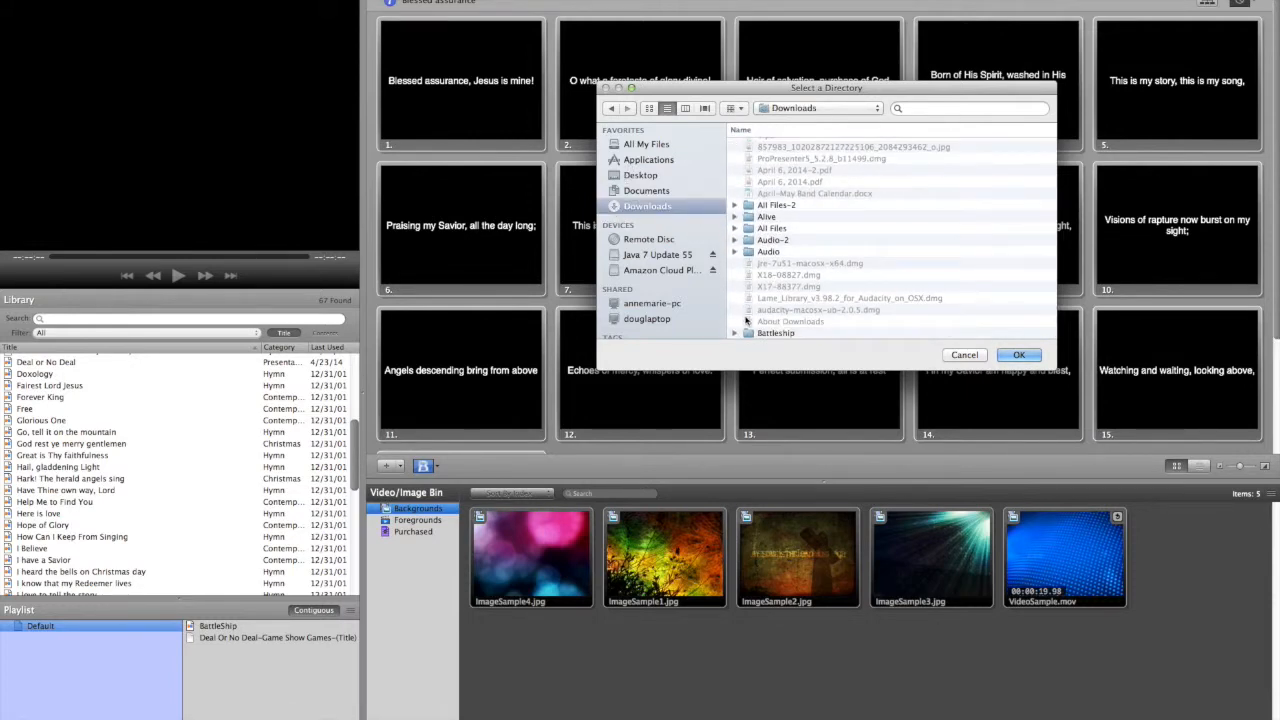
left_click(768, 335)
key("Return")
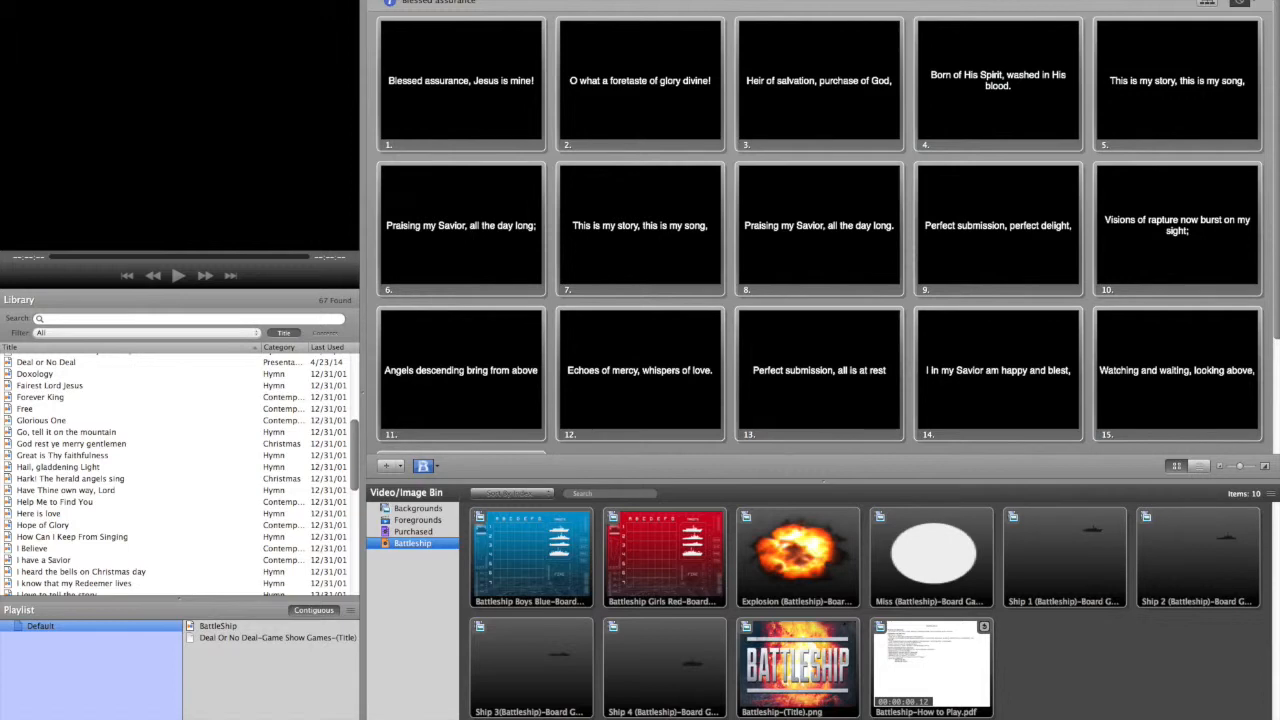
- Create a presentation named BattleshipGame, then put the Battleship title image on its first slide and display it
left_click(124, 0)
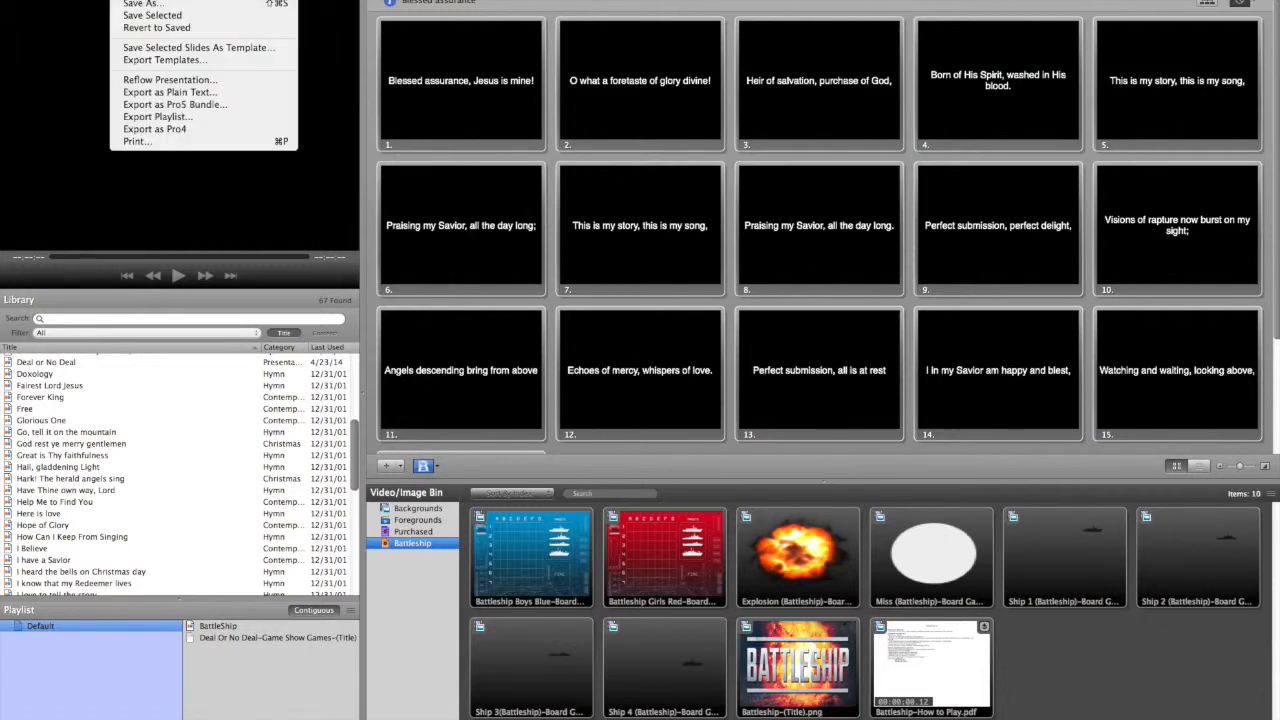
left_click(140, 0)
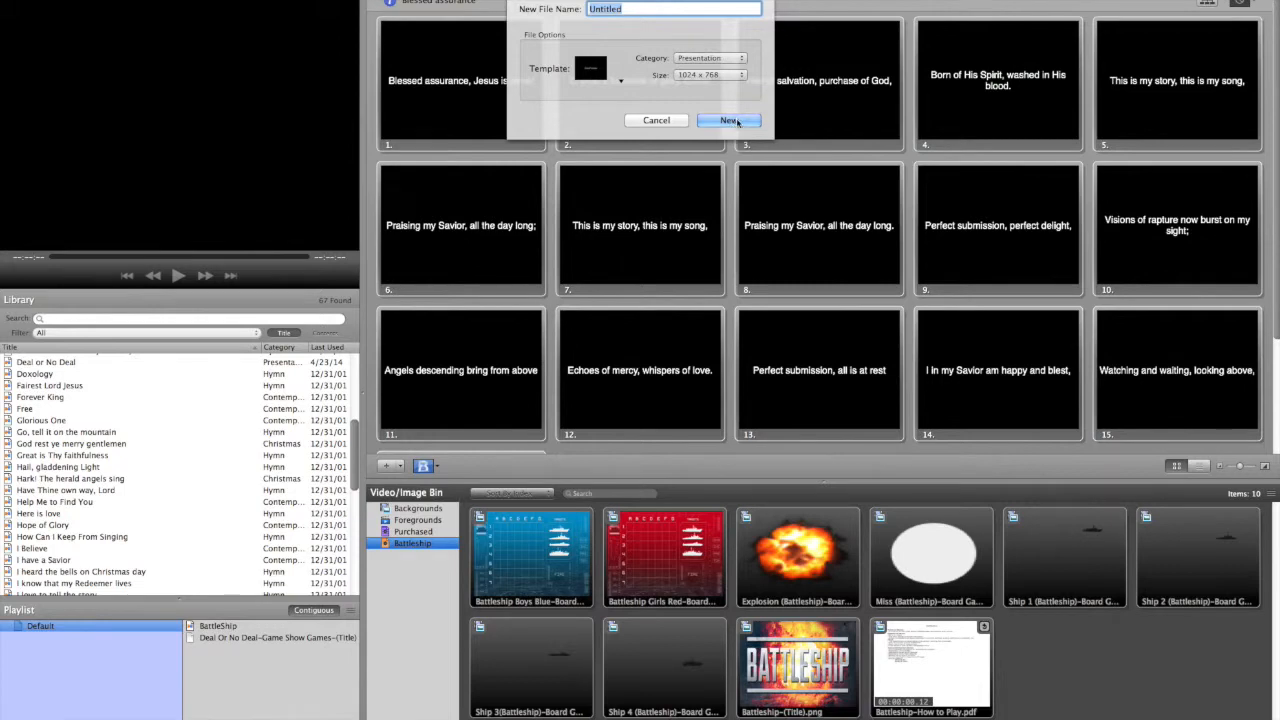
type("BattleshipGame")
left_click(728, 121)
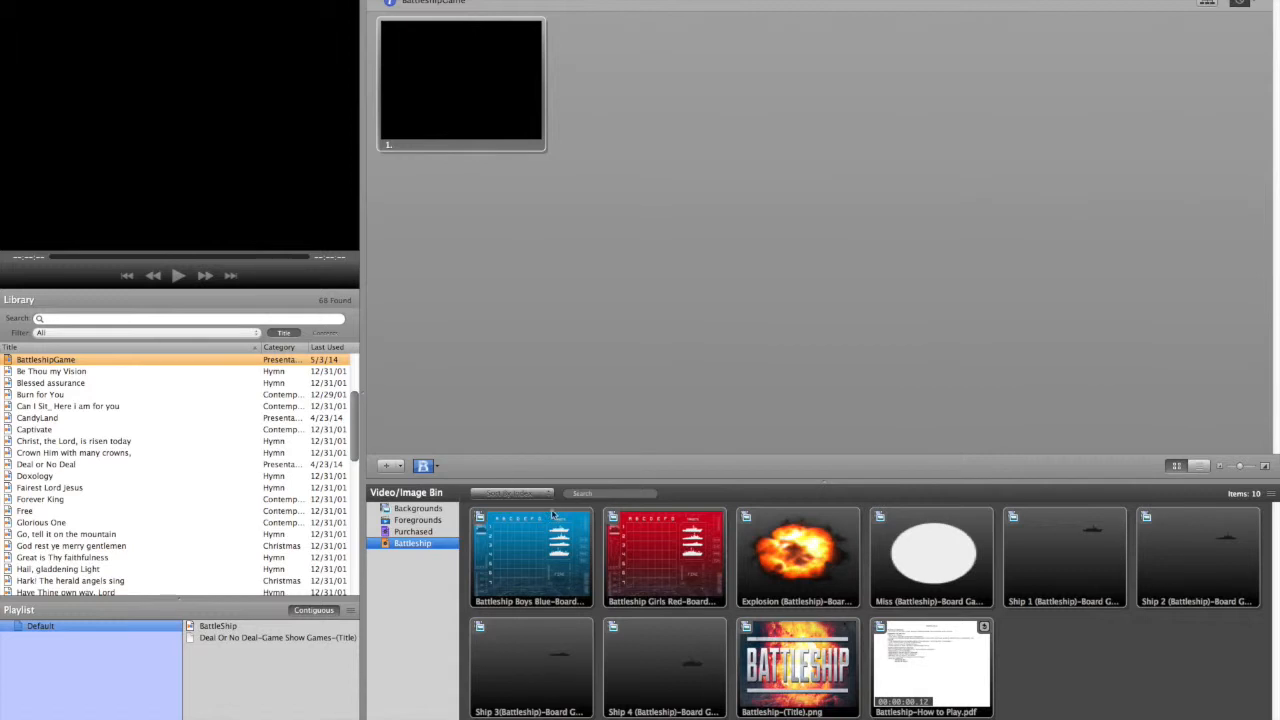
left_click_drag(790, 662, 490, 80)
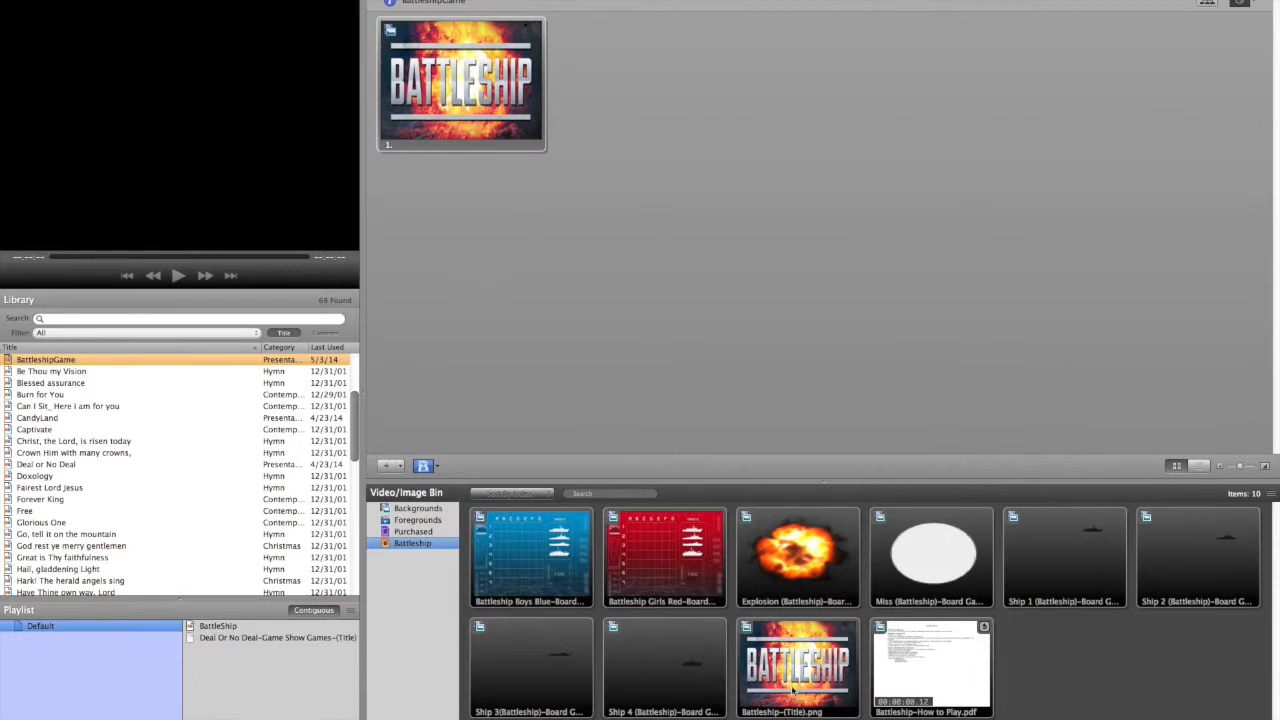
left_click(461, 80)
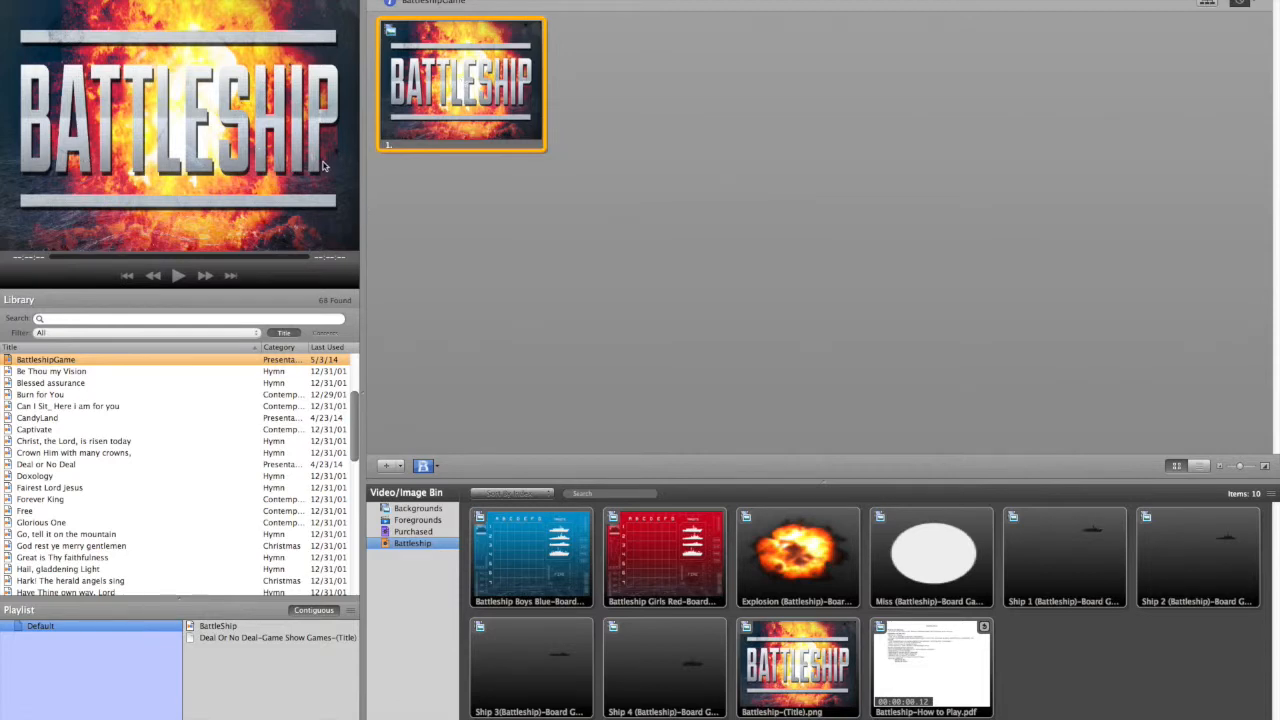
- Add two blank slides after the Battleship title slide
left_click(398, 467)
mouse_move(410, 476)
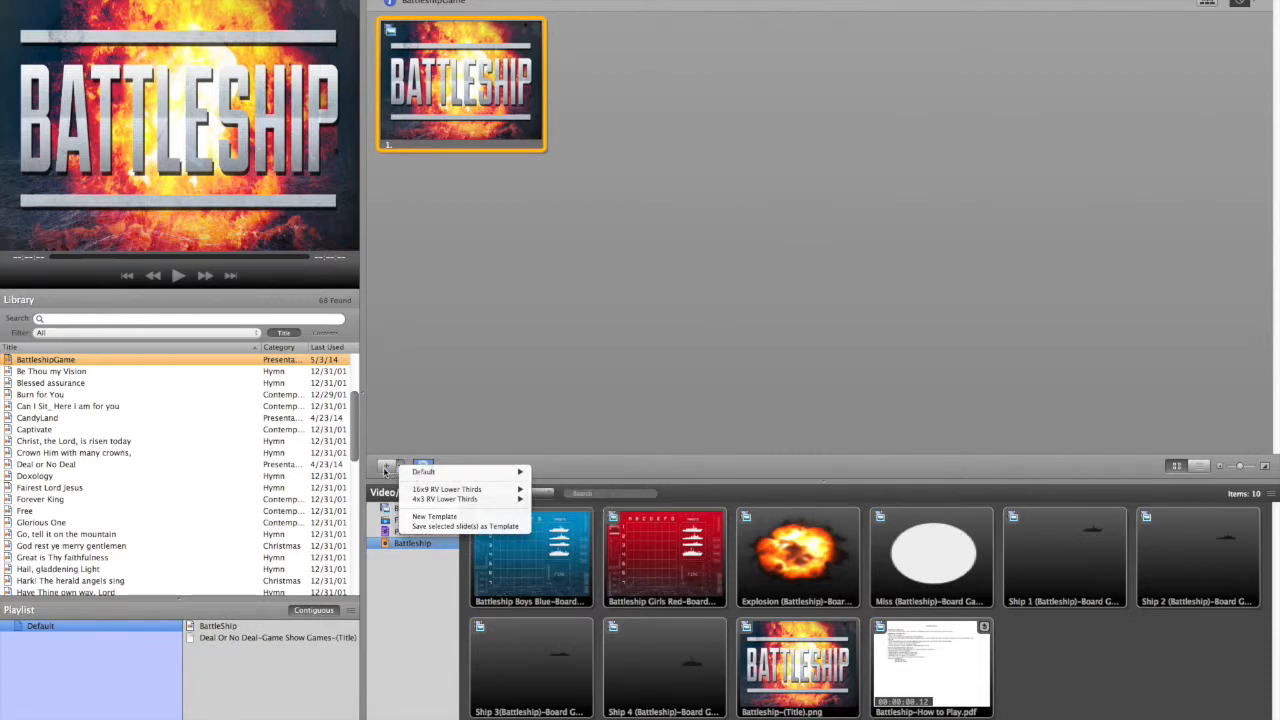
left_click(381, 472)
left_click(386, 468)
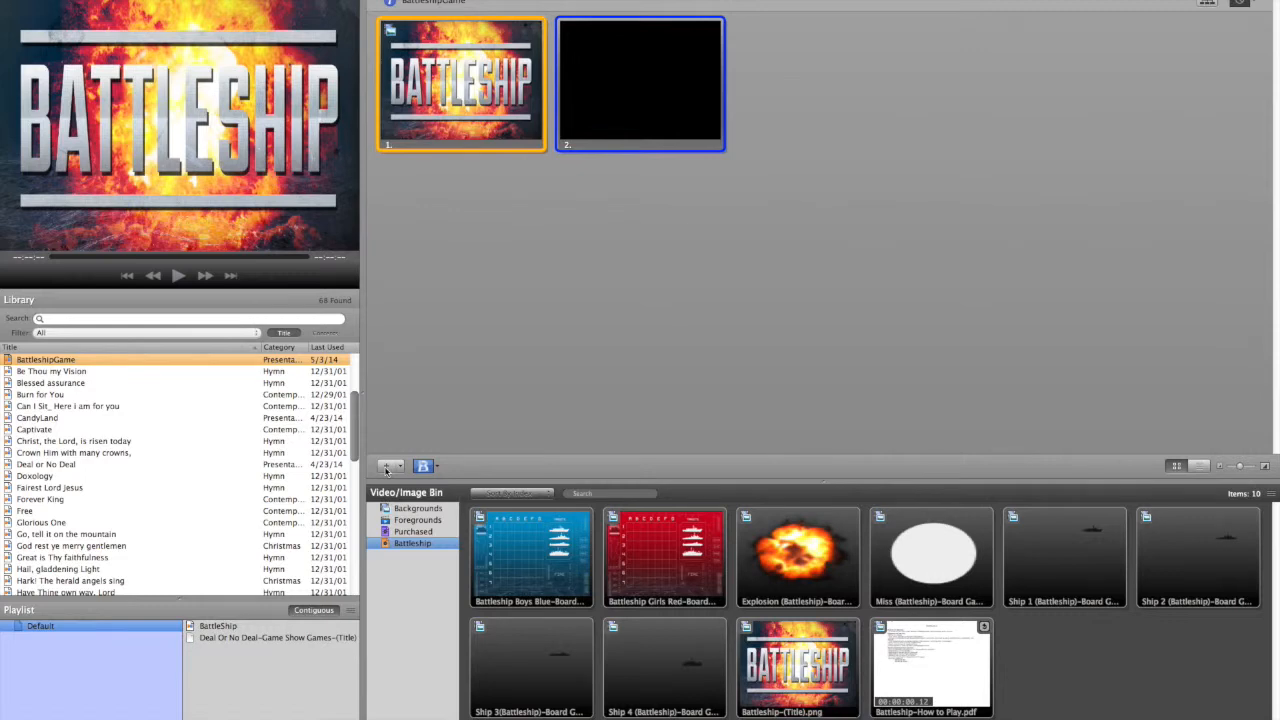
left_click(386, 468)
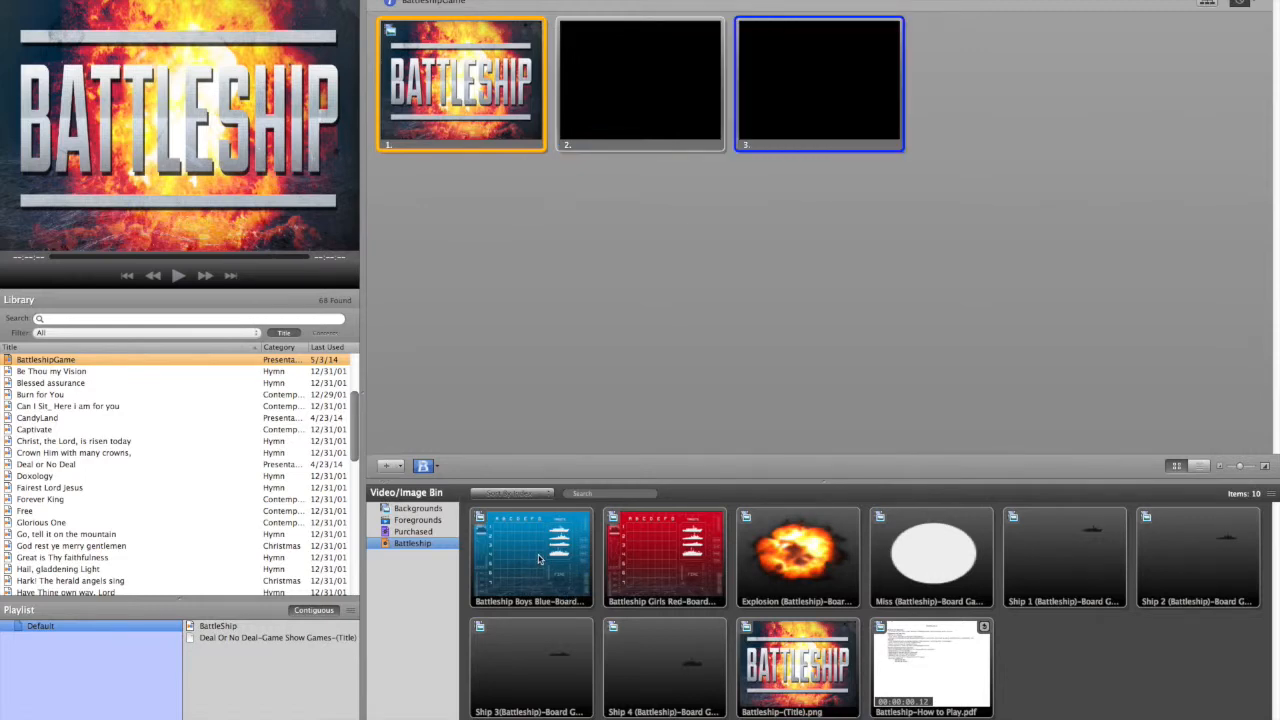
- Place the blue boys' board image on slide 2 and the red girls' board image on slide 3
left_click_drag(538, 558, 633, 132)
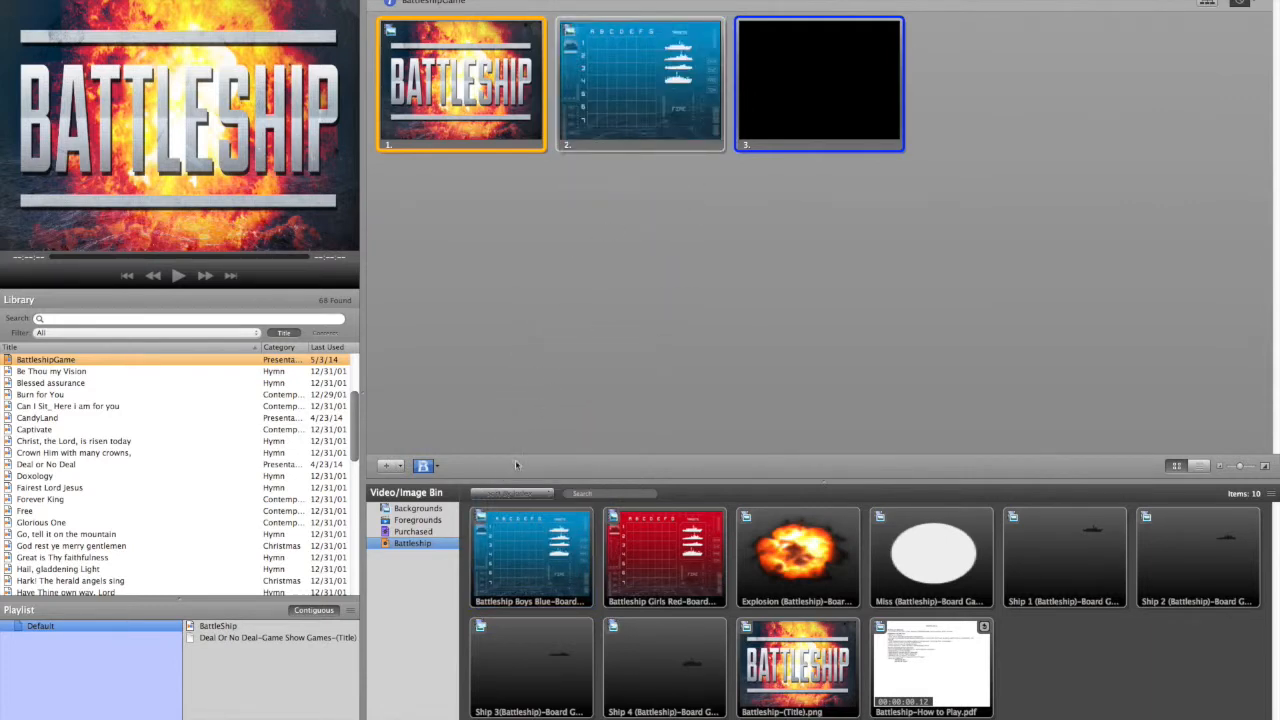
left_click(648, 565)
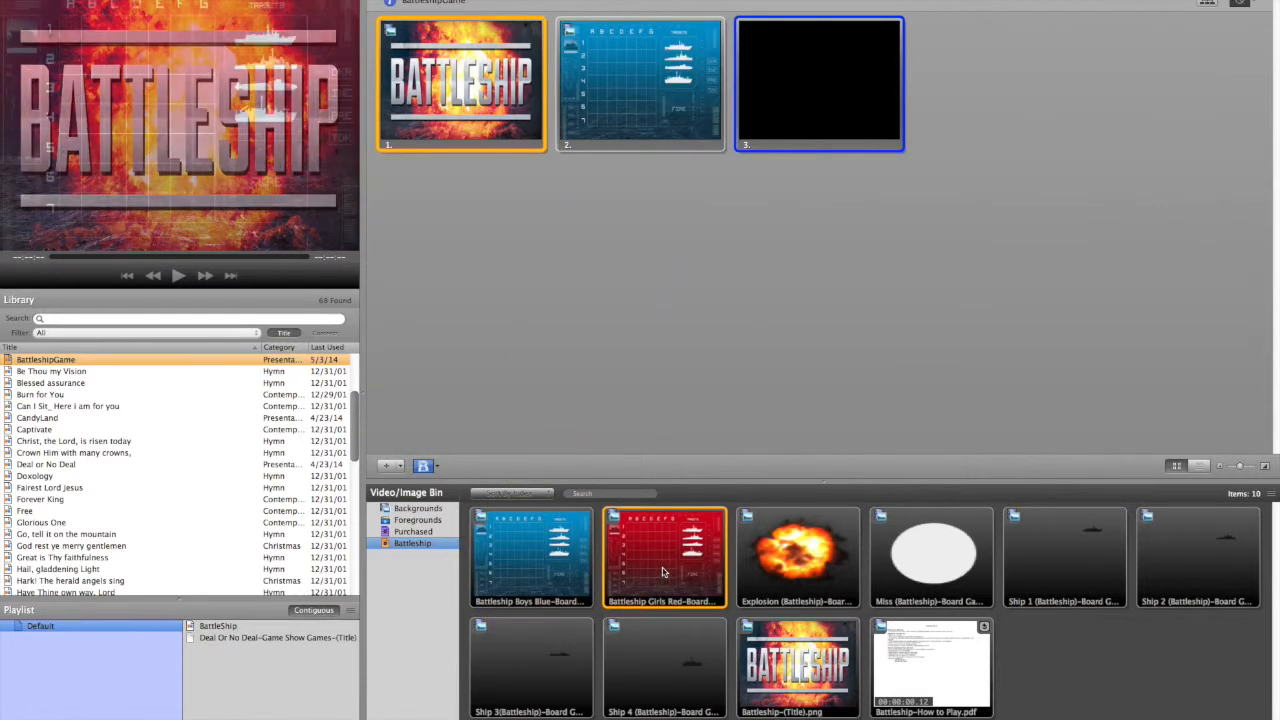
left_click_drag(648, 565, 818, 132)
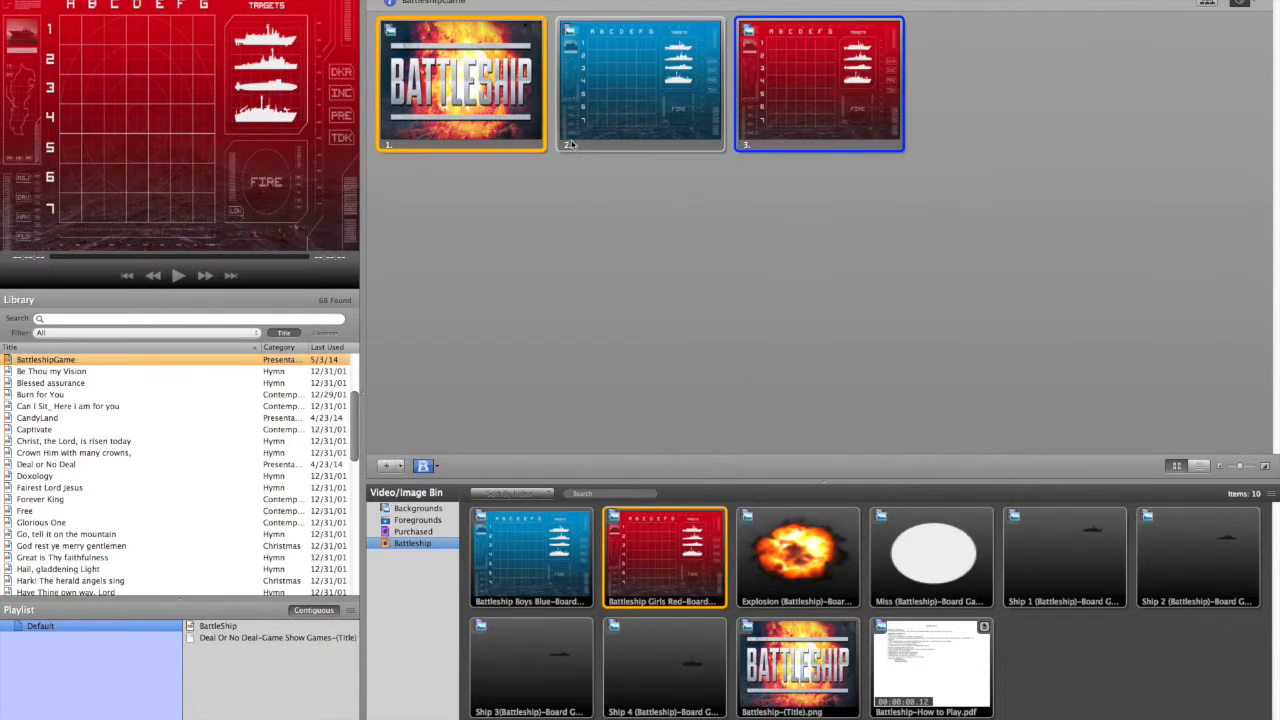
- Display the blue board slide in the output and open it in the slide editor
left_click(632, 84)
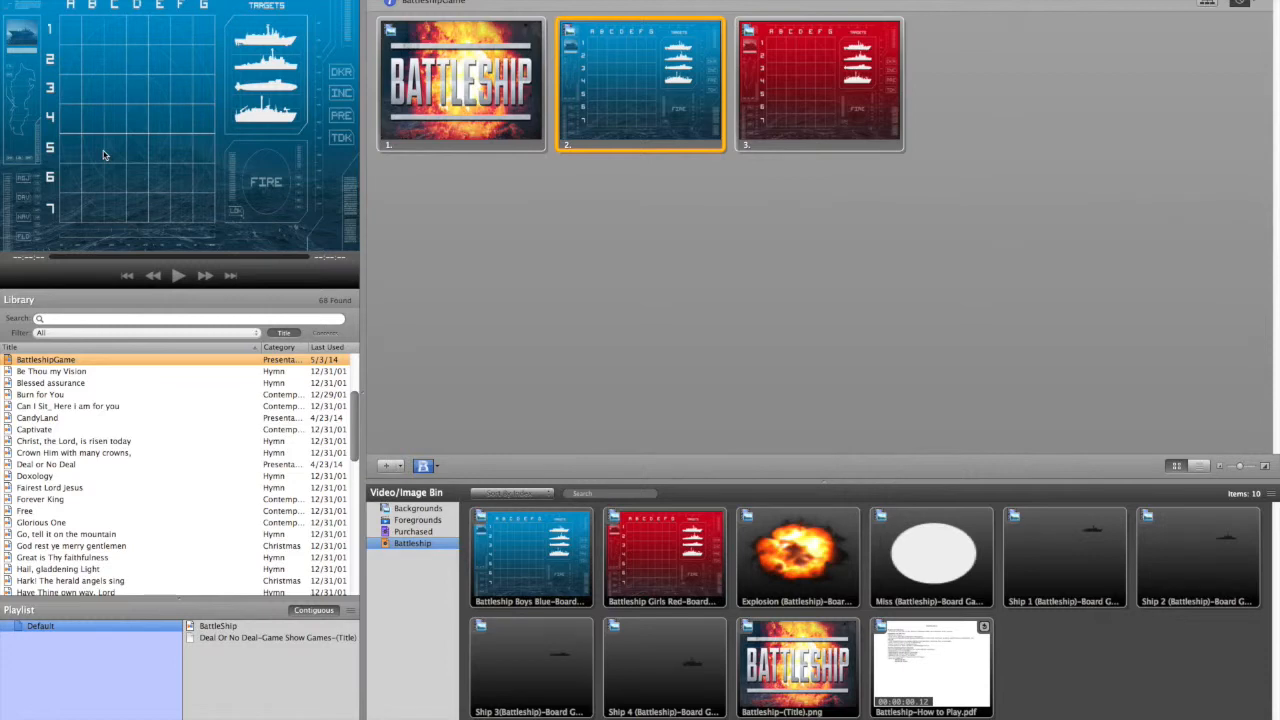
right_click(628, 83)
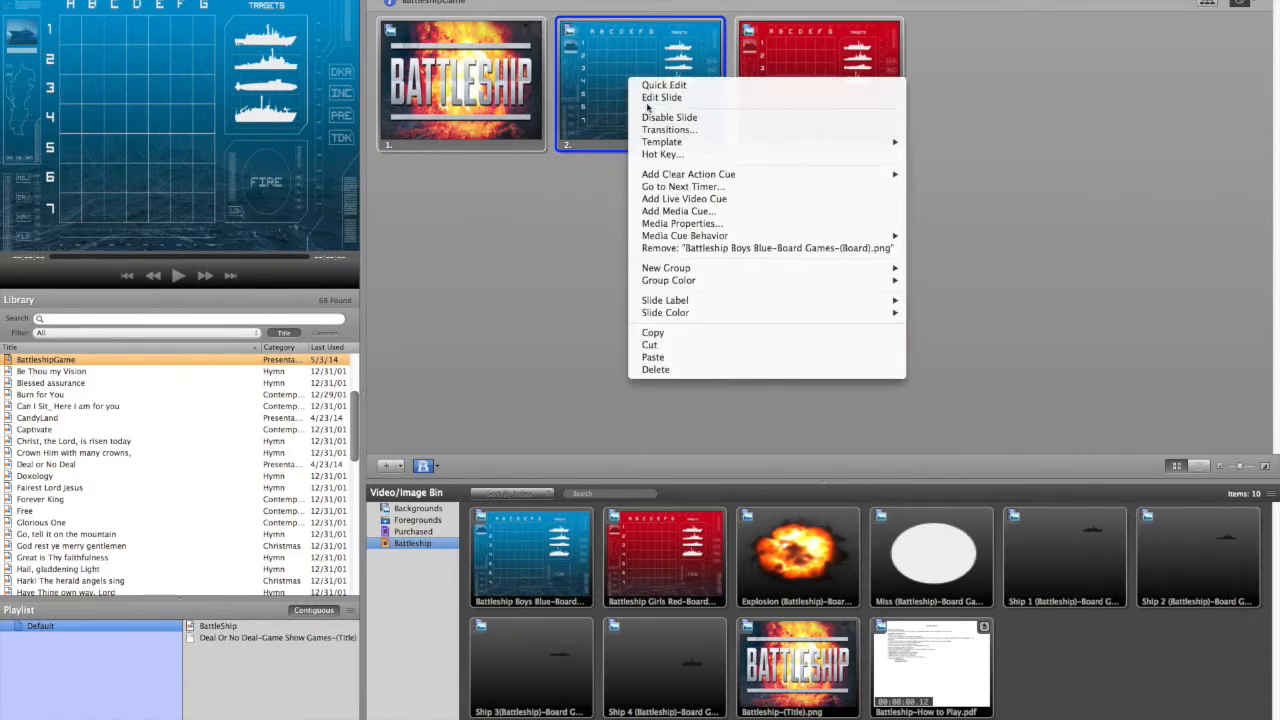
left_click(651, 99)
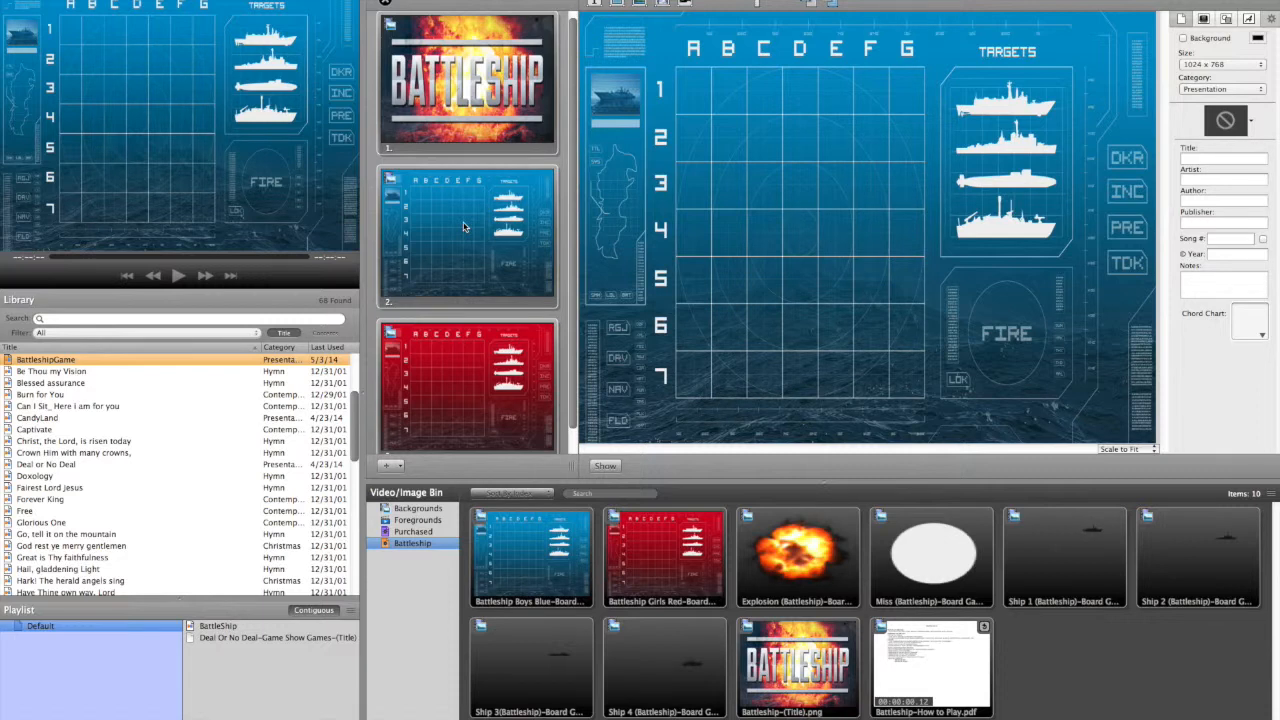
- Set the media scaling of slide 2's blue board image to Scale to Fill and show the slide in the output
left_click(463, 227)
right_click(463, 227)
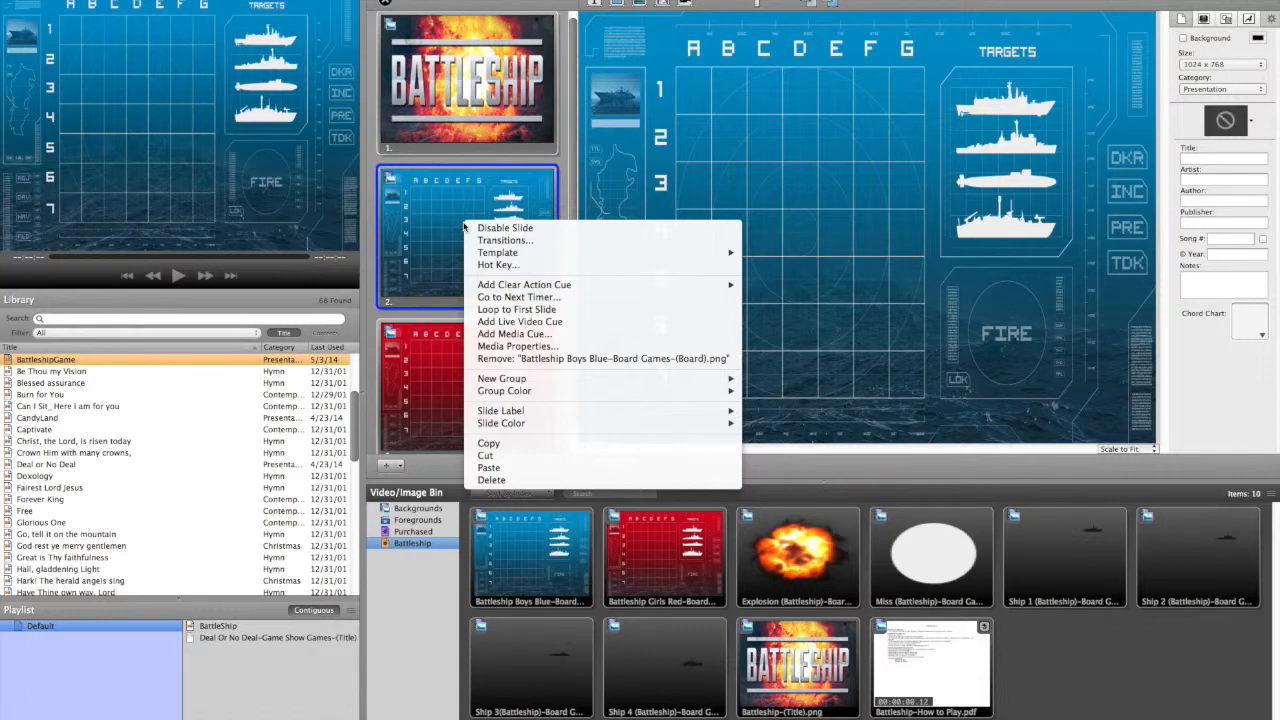
left_click(510, 350)
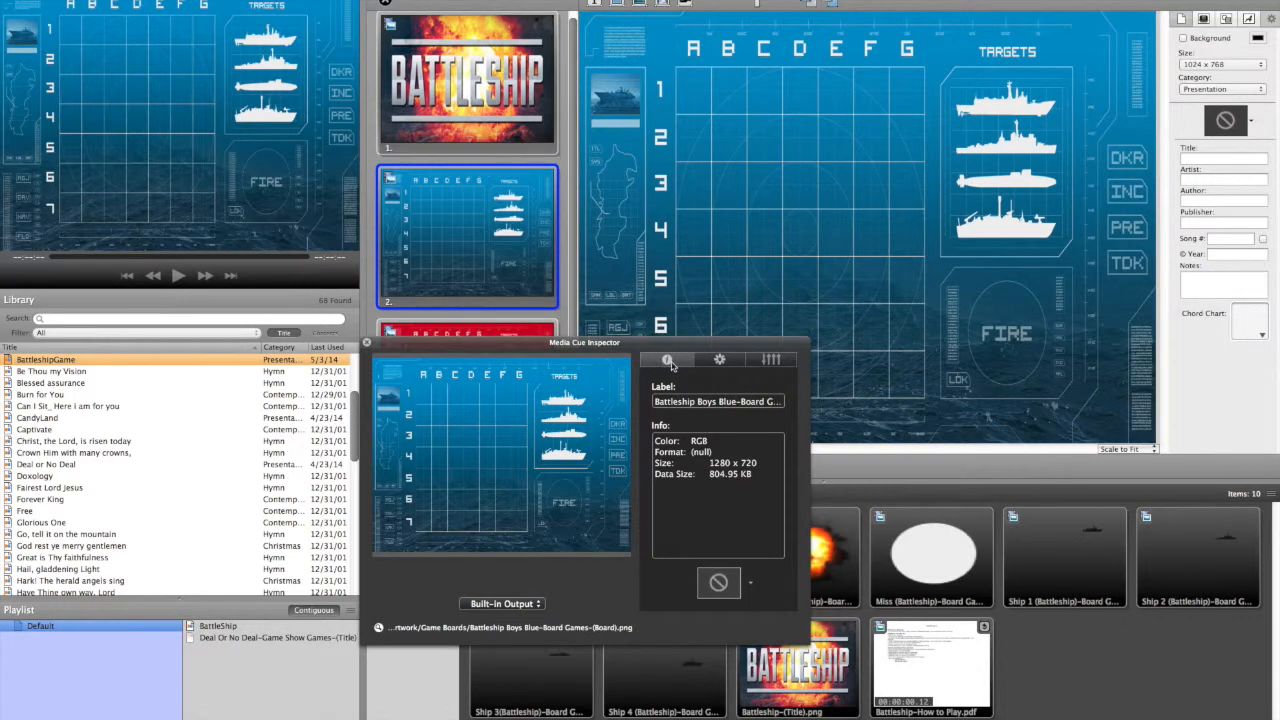
left_click(719, 360)
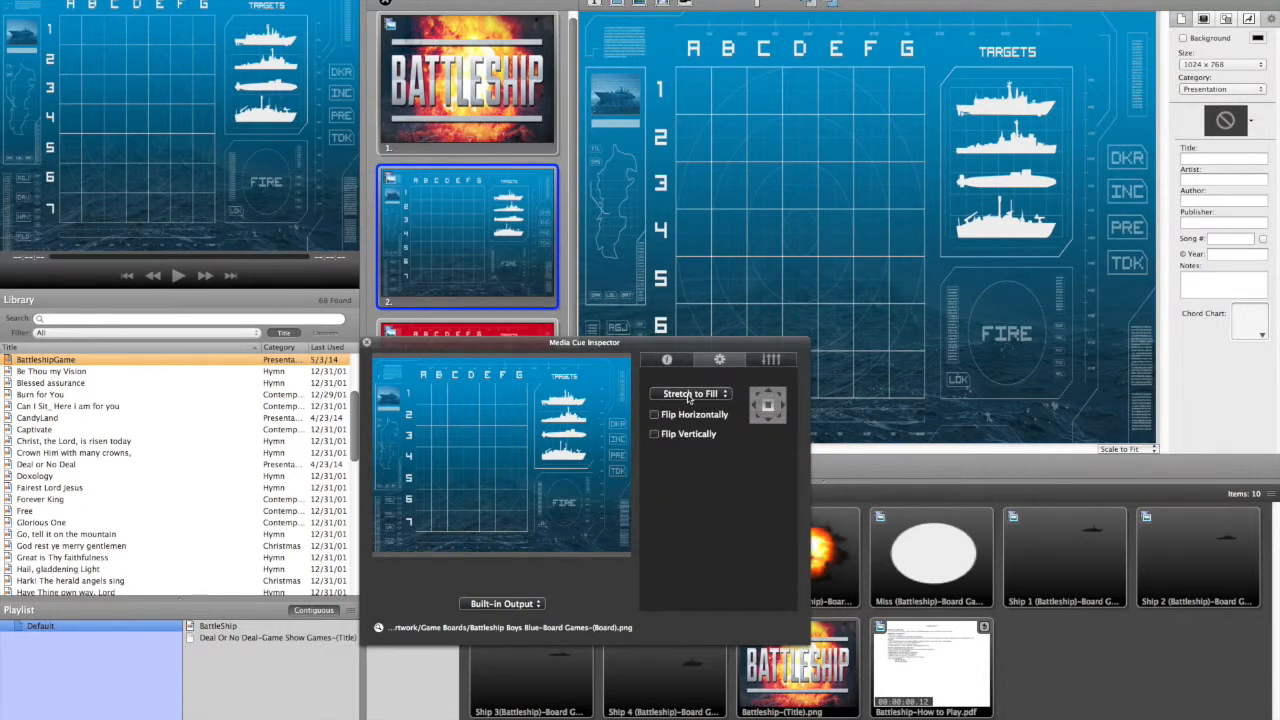
left_click(688, 396)
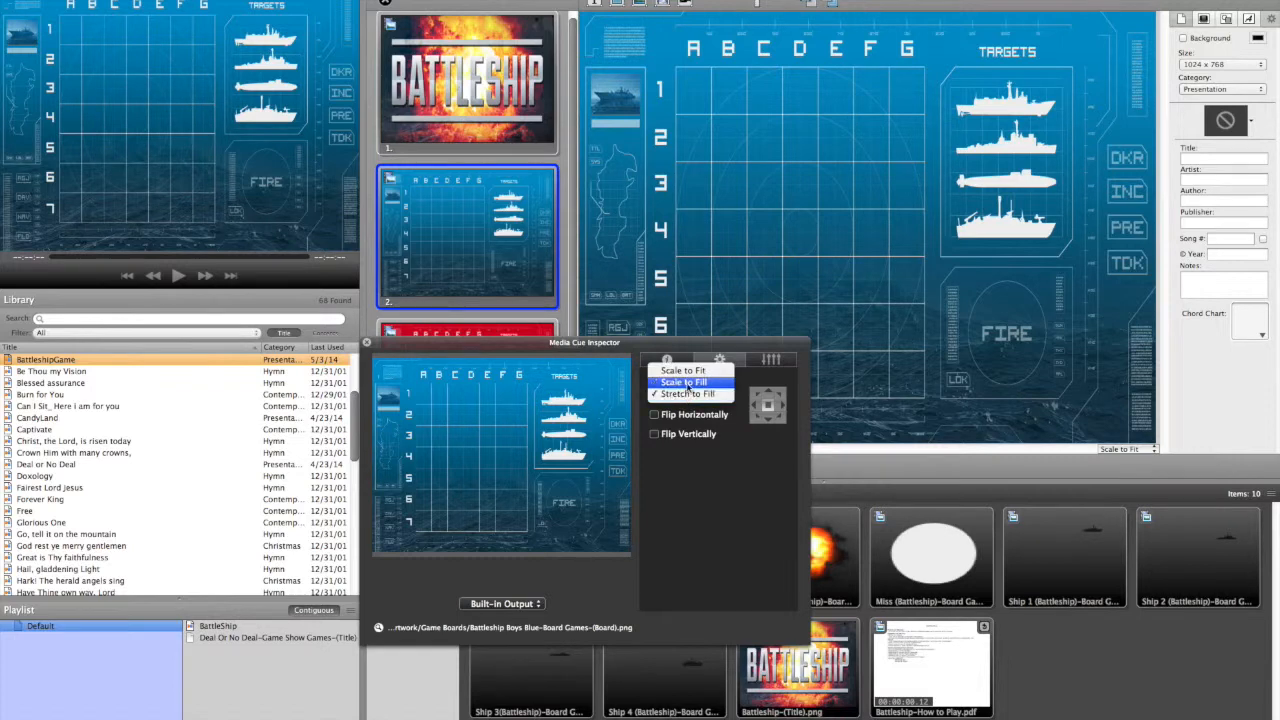
left_click(684, 382)
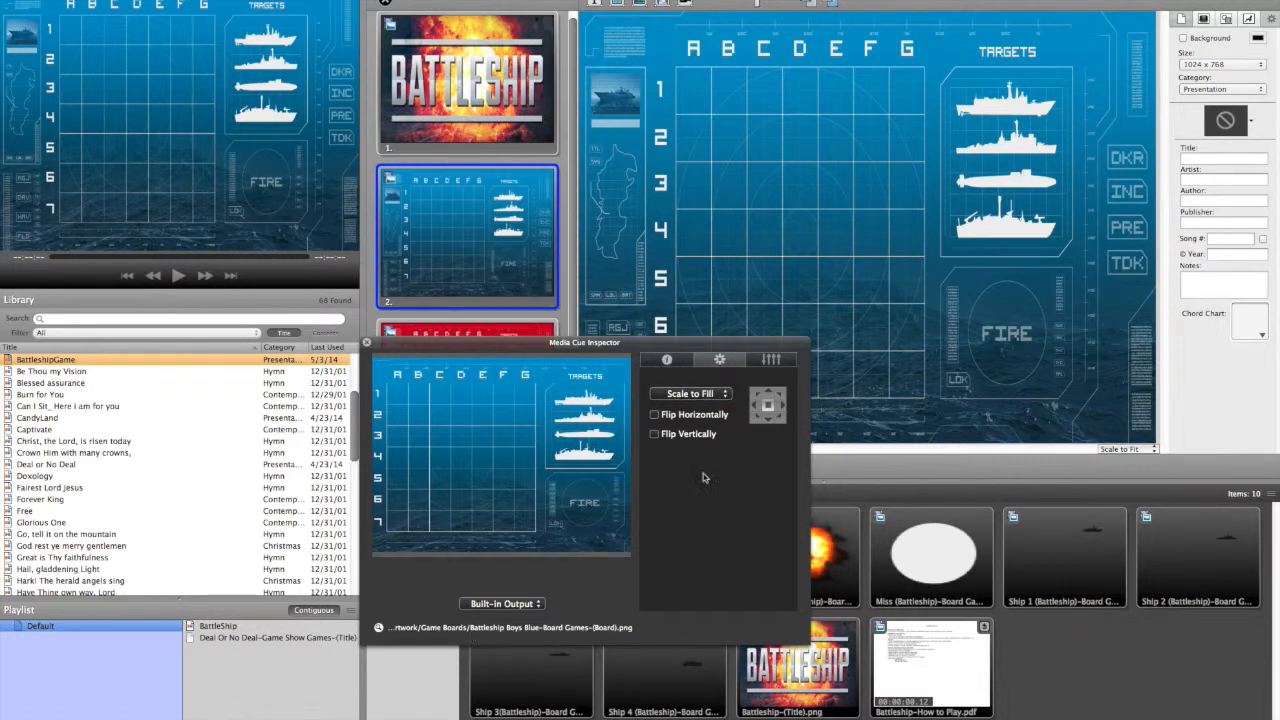
left_click(366, 342)
left_click(608, 467)
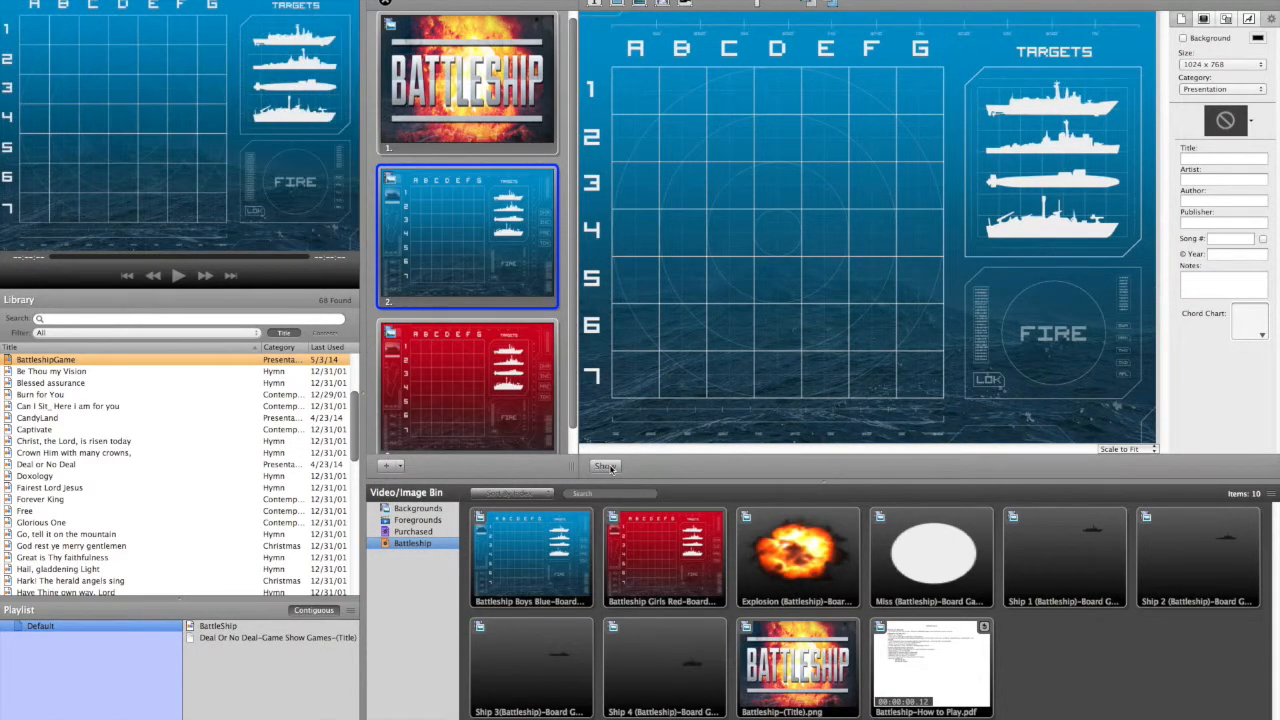
- Set the media scaling of slide 2's blue board image to Scale to Fit
left_click(467, 385)
left_click(464, 251)
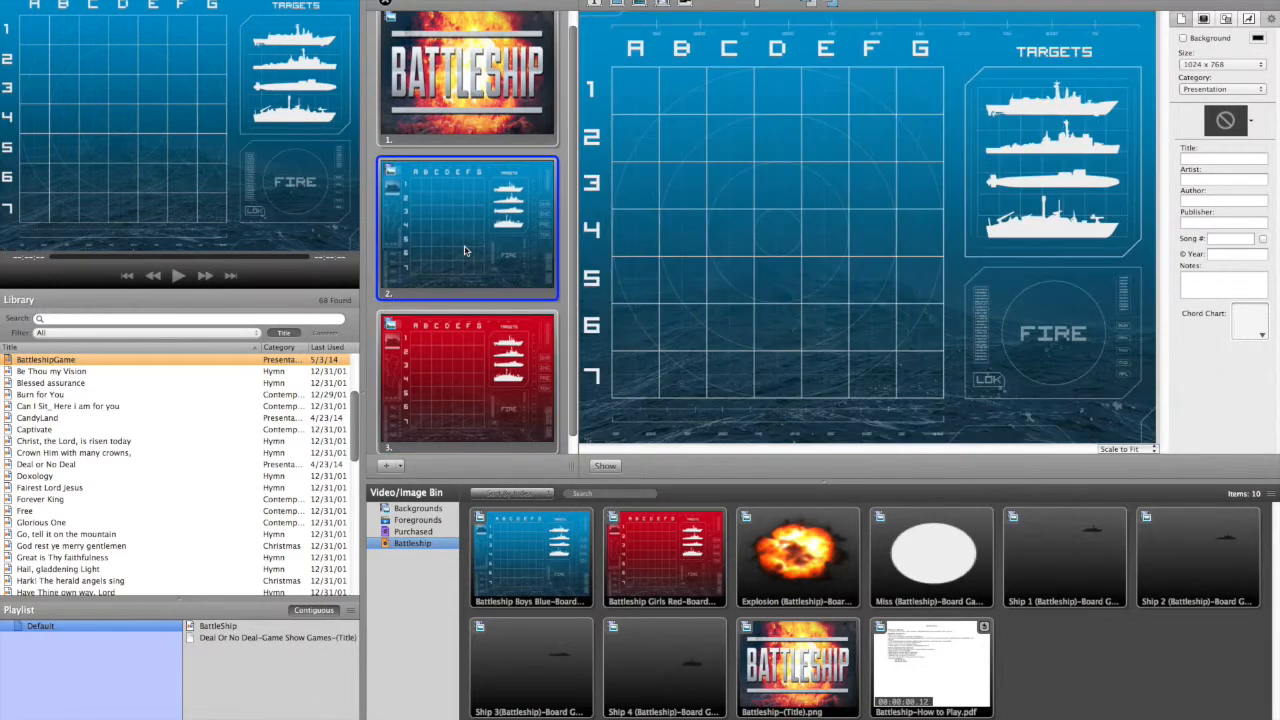
left_click(448, 378)
left_click(476, 248)
right_click(494, 244)
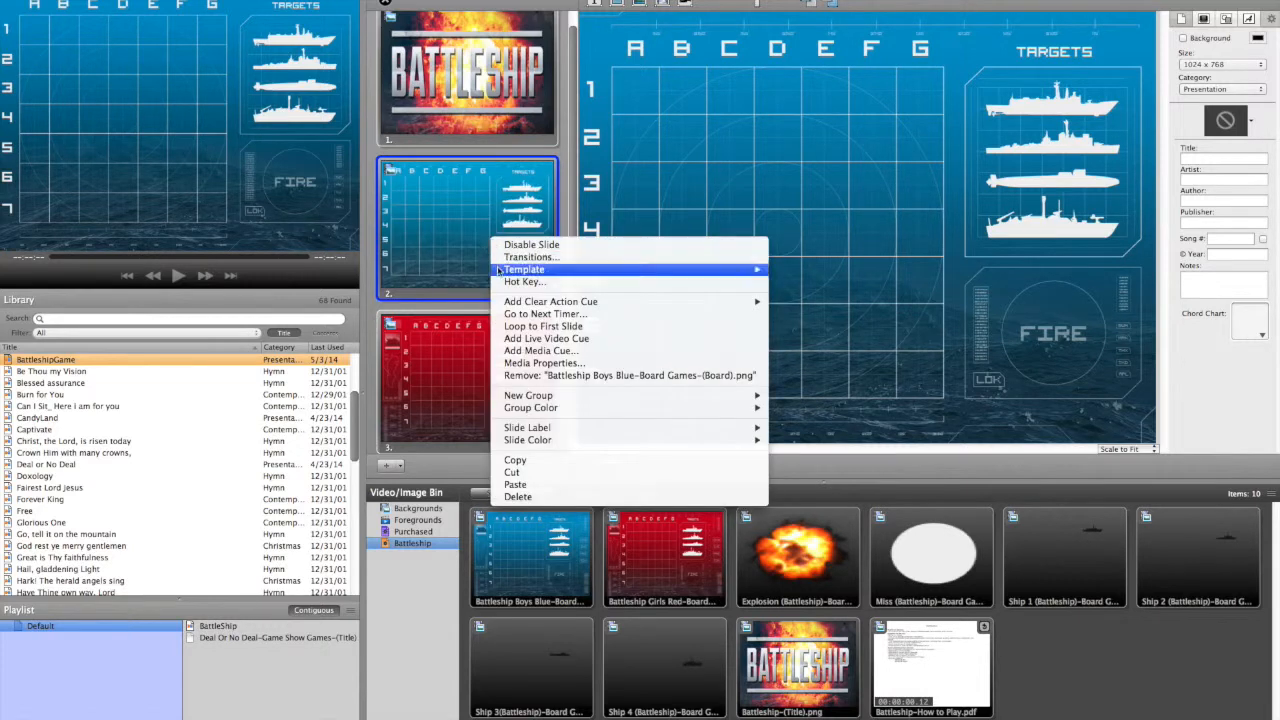
left_click(538, 364)
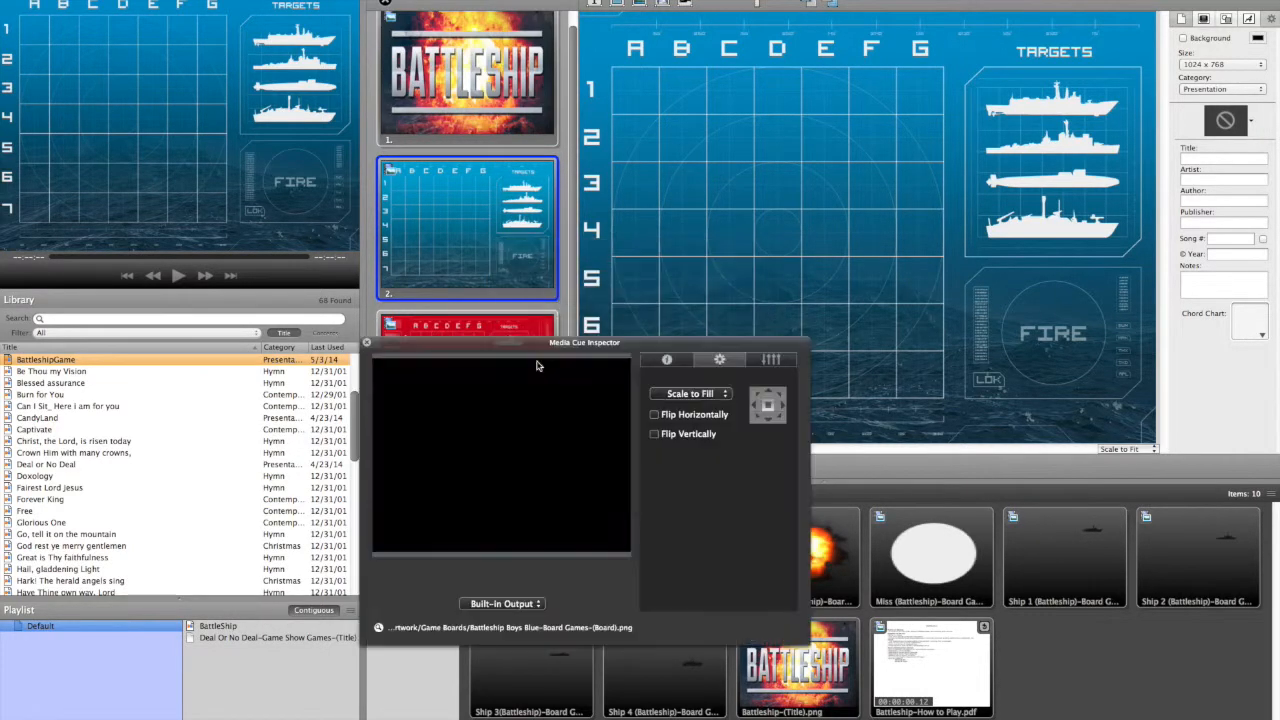
left_click(700, 396)
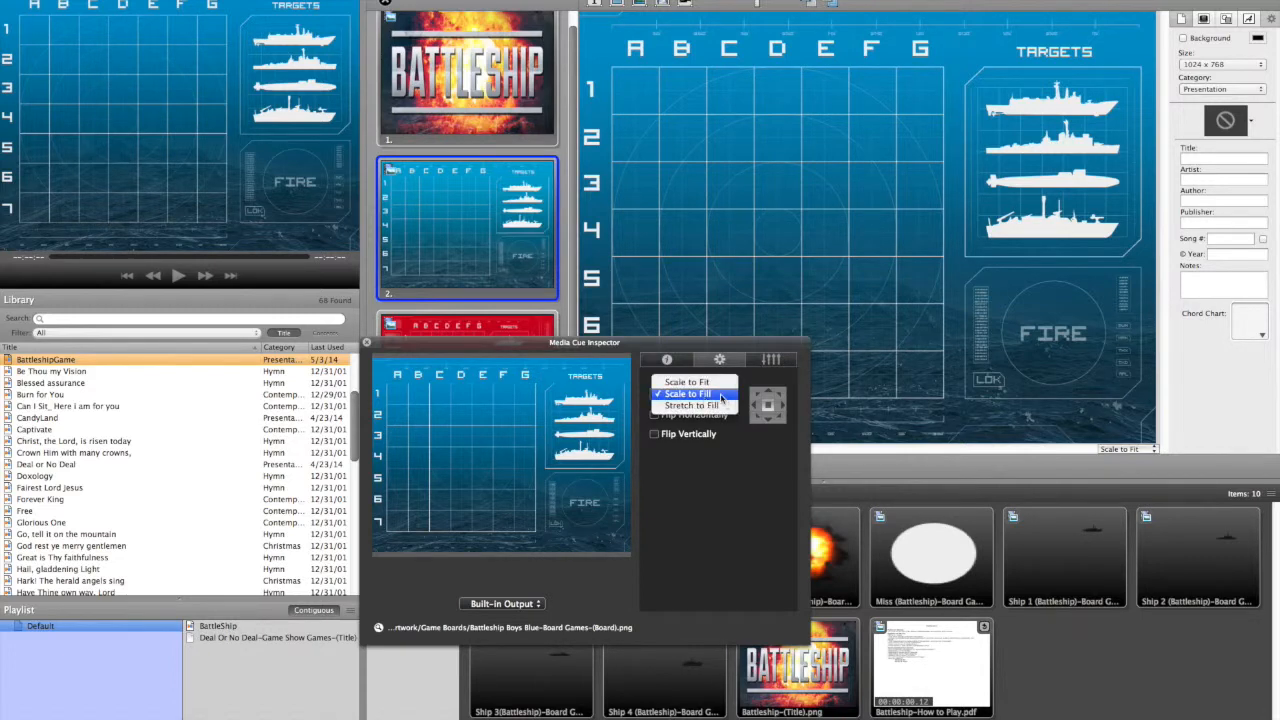
left_click(697, 383)
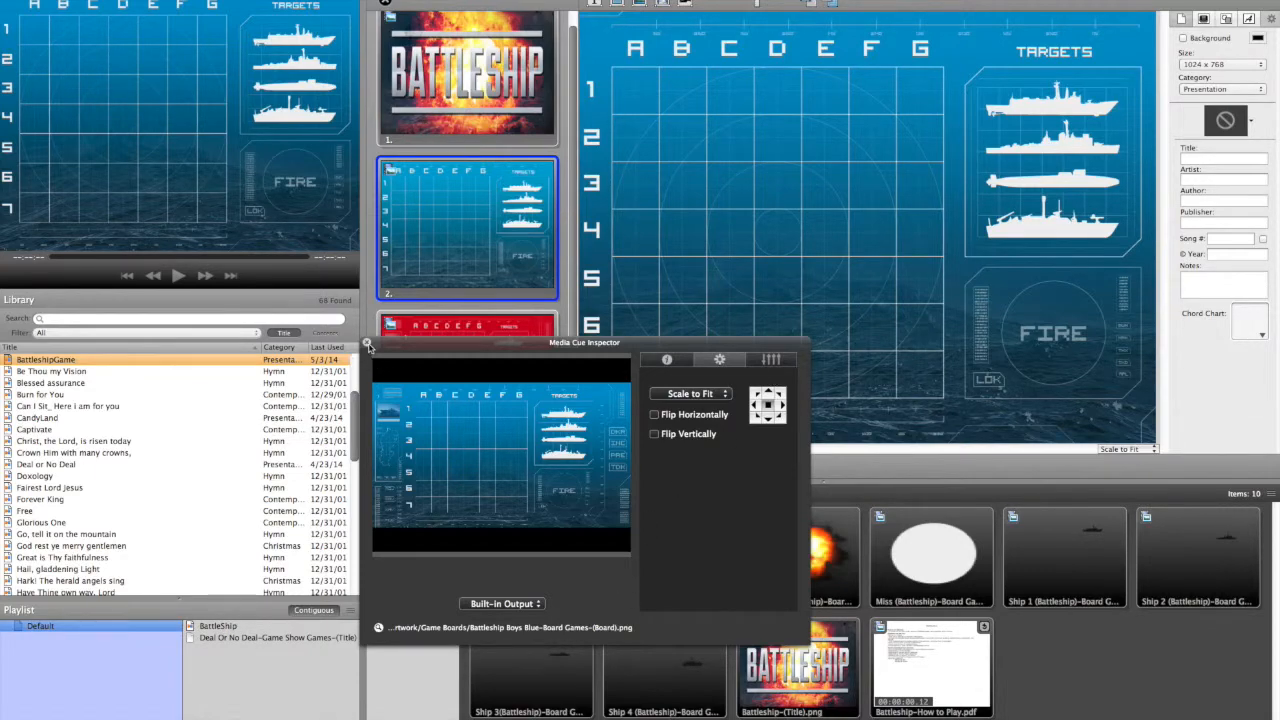
- Set the media scaling of slide 3's red board image to Scale to Fit
left_click(368, 345)
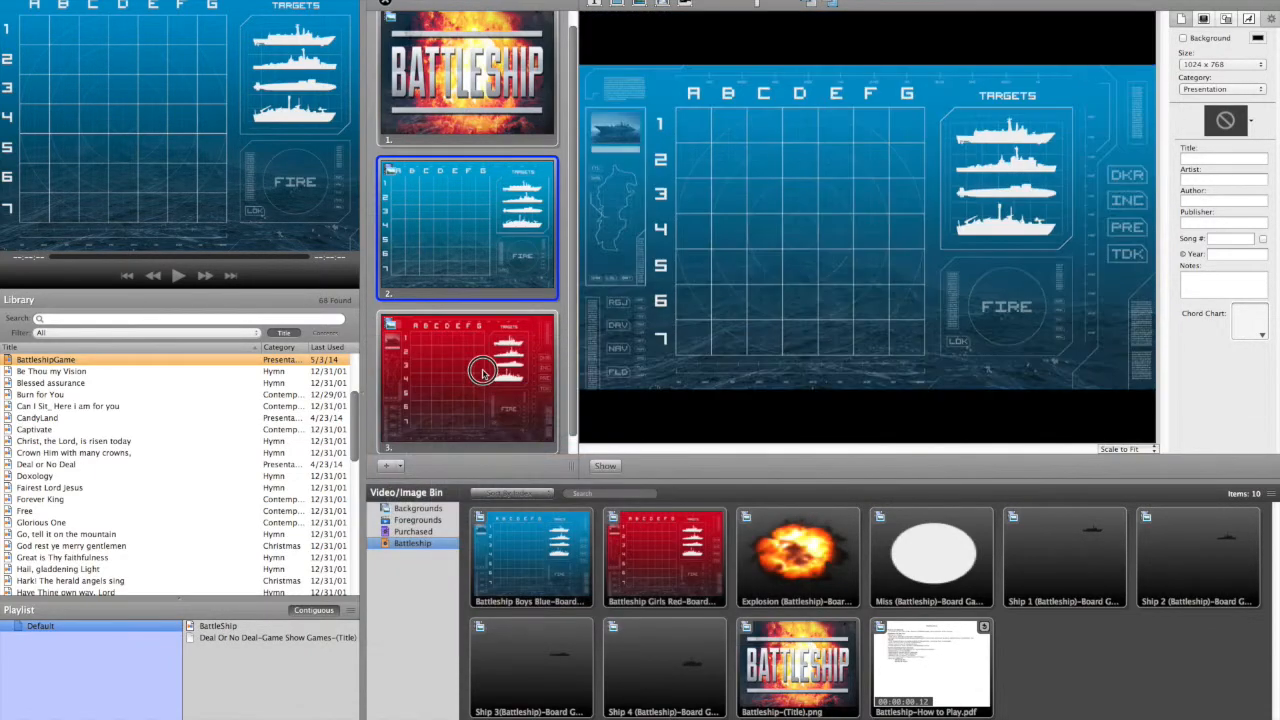
left_click(485, 375)
right_click(492, 370)
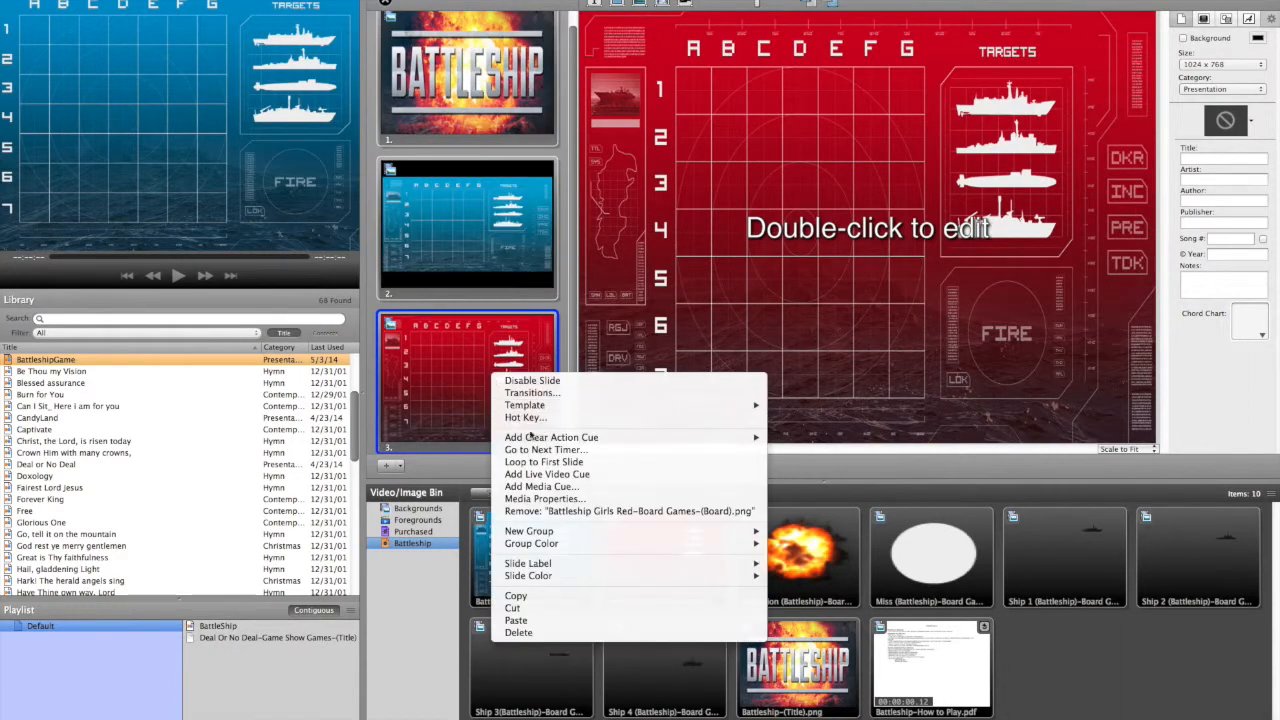
left_click(540, 487)
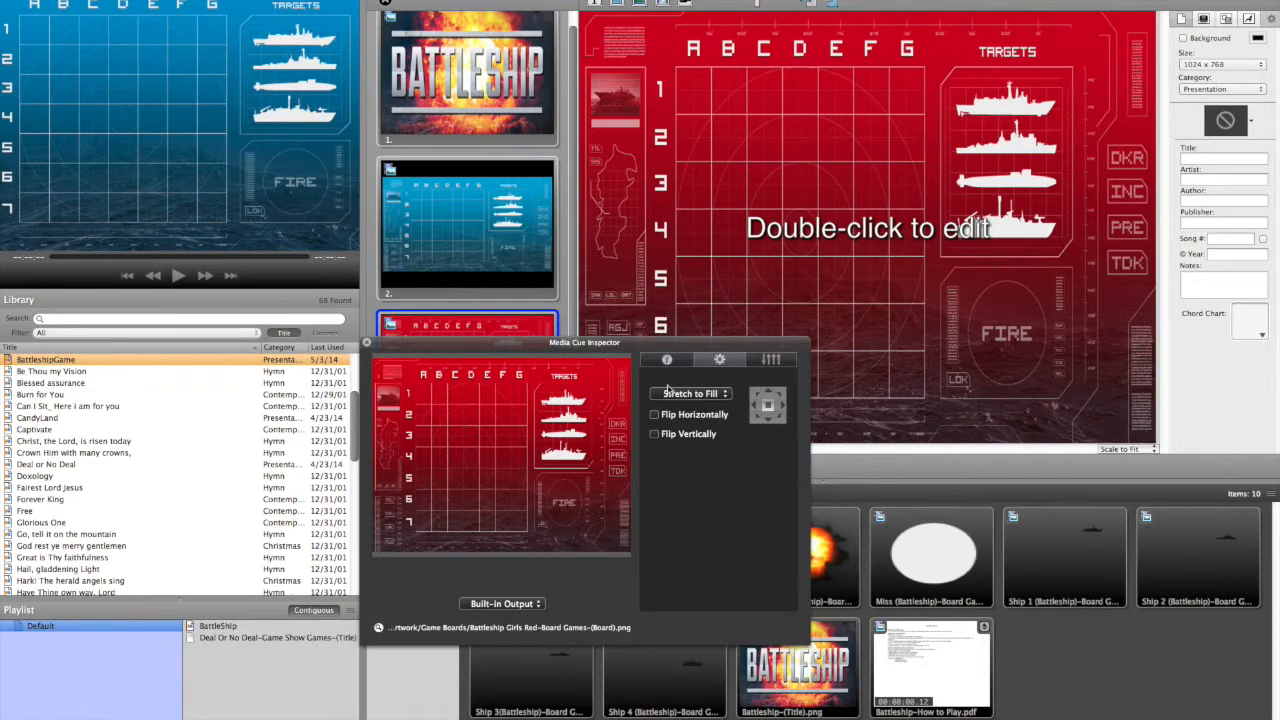
left_click(726, 395)
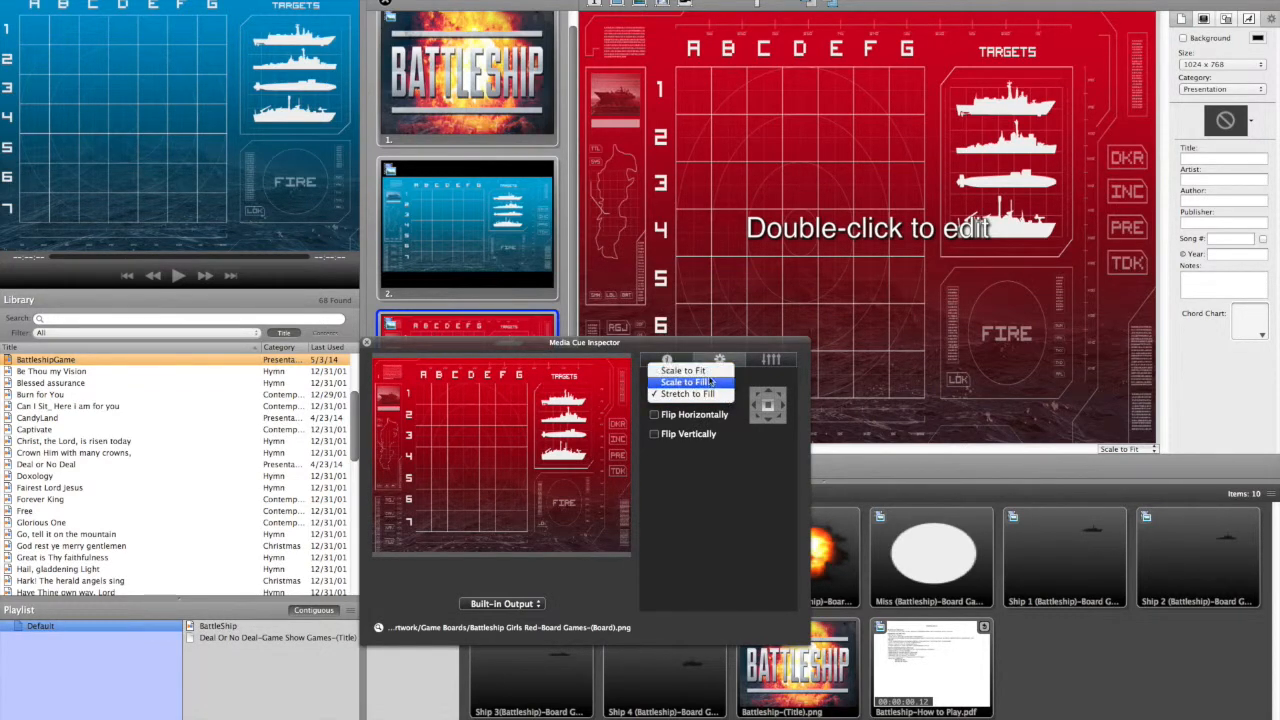
left_click(690, 370)
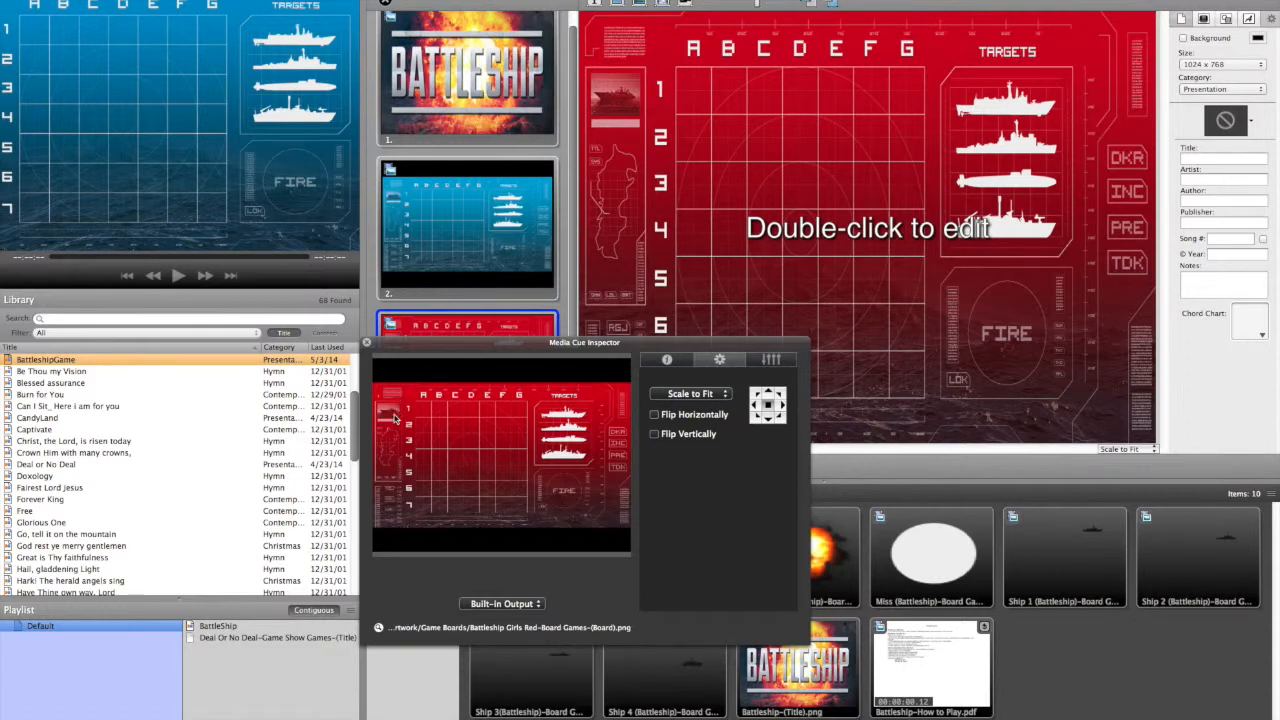
left_click(367, 344)
- Remove the "Double-click to edit" placeholder text from slide 3's red board and return to slide 2
left_click(492, 212)
left_click(480, 380)
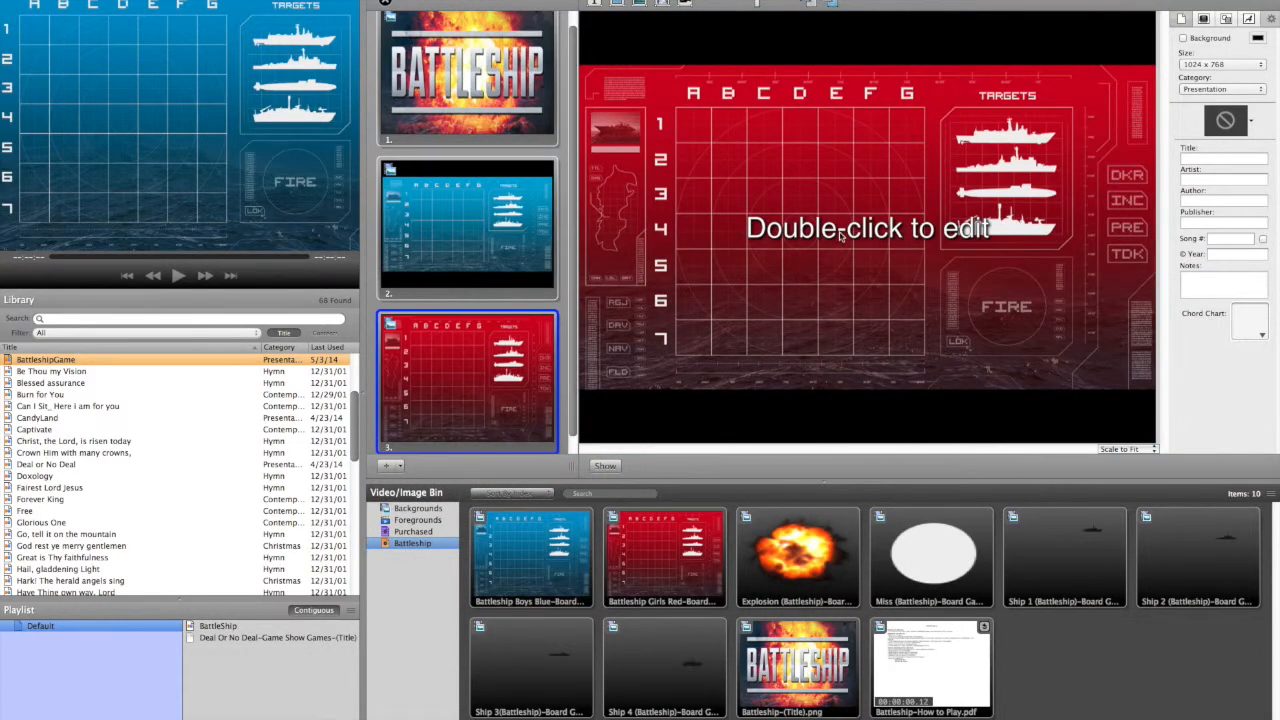
left_click(487, 244)
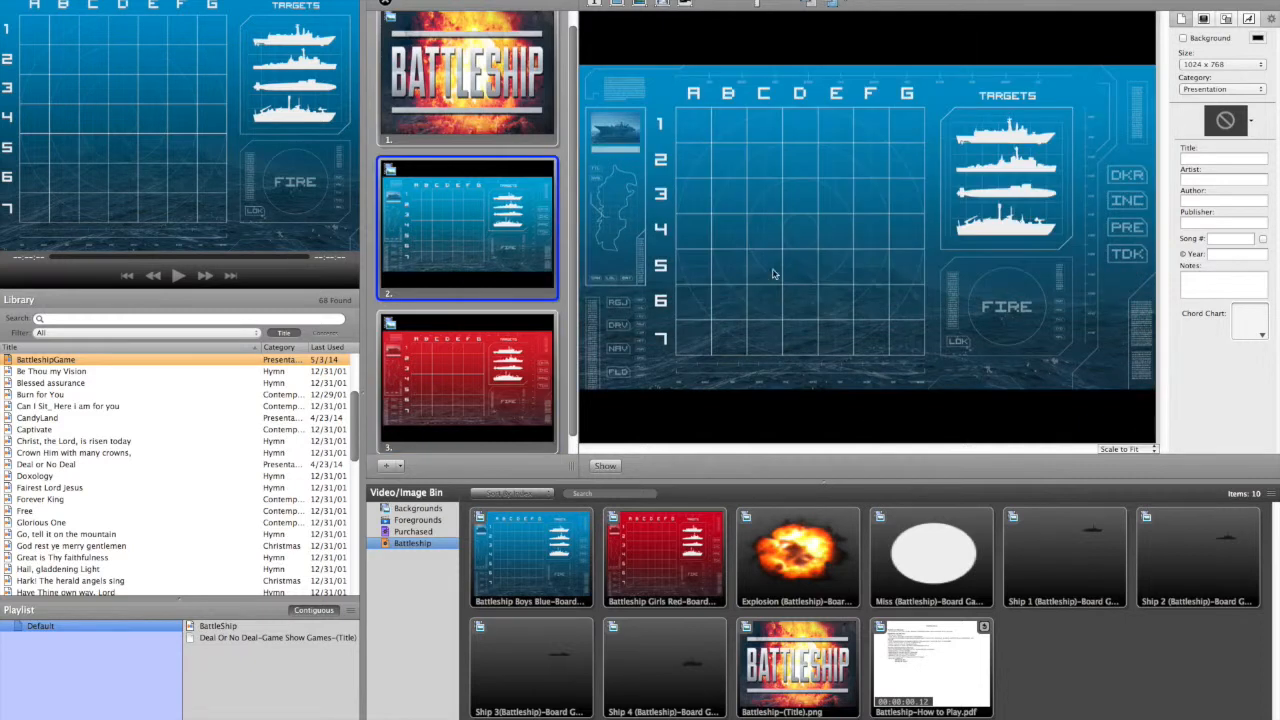
left_click(533, 367)
left_click(864, 238)
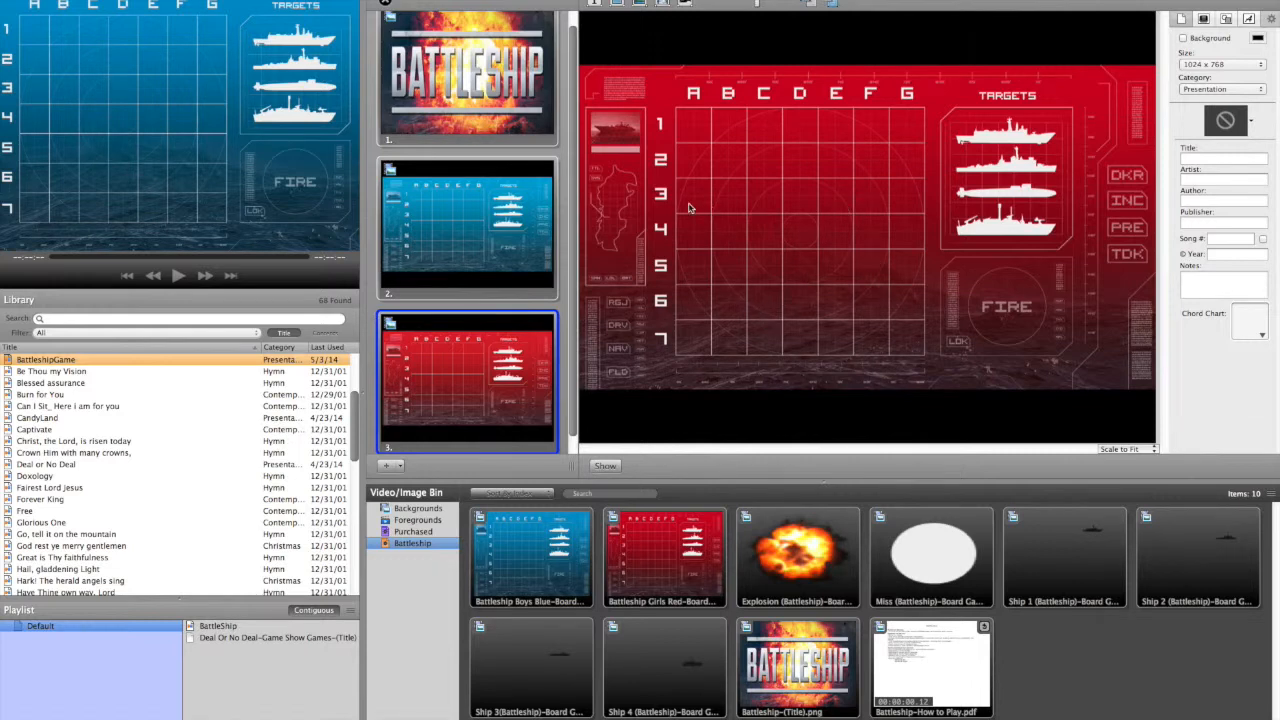
key("Left")
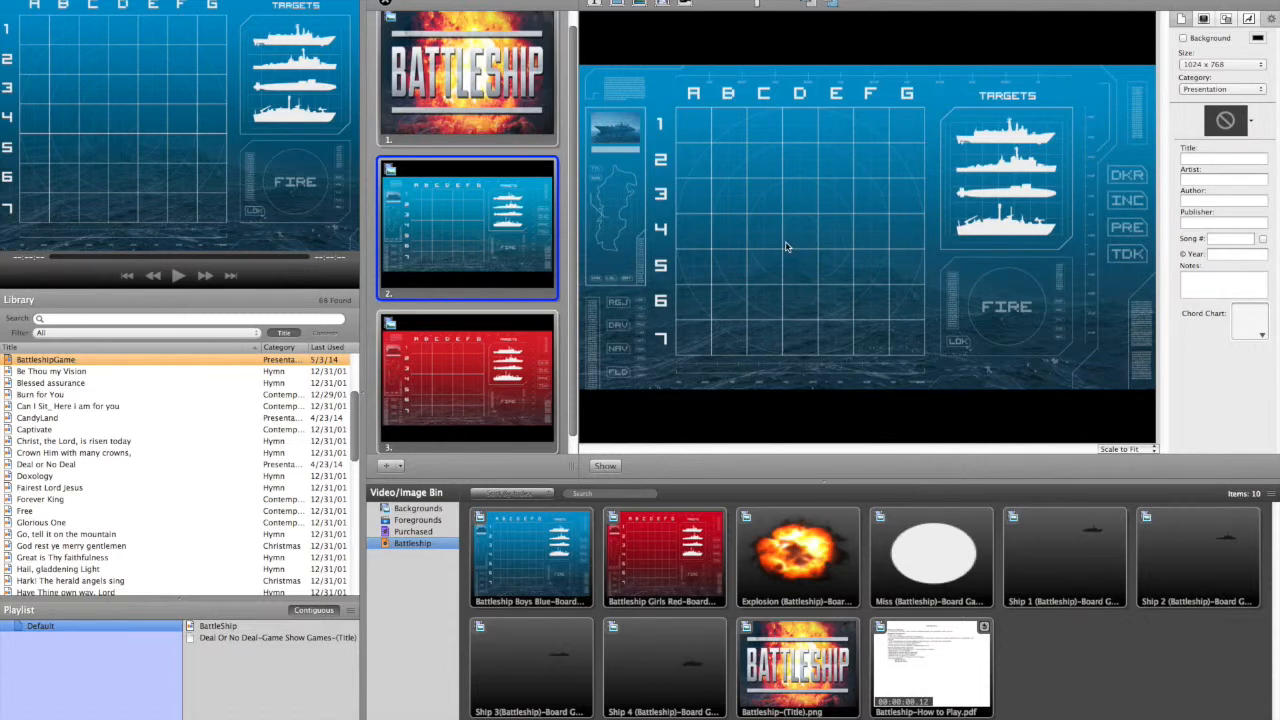
- Browse the Battleship folder in Downloads for the Artwork props that can be inserted on a slide
left_click(639, 3)
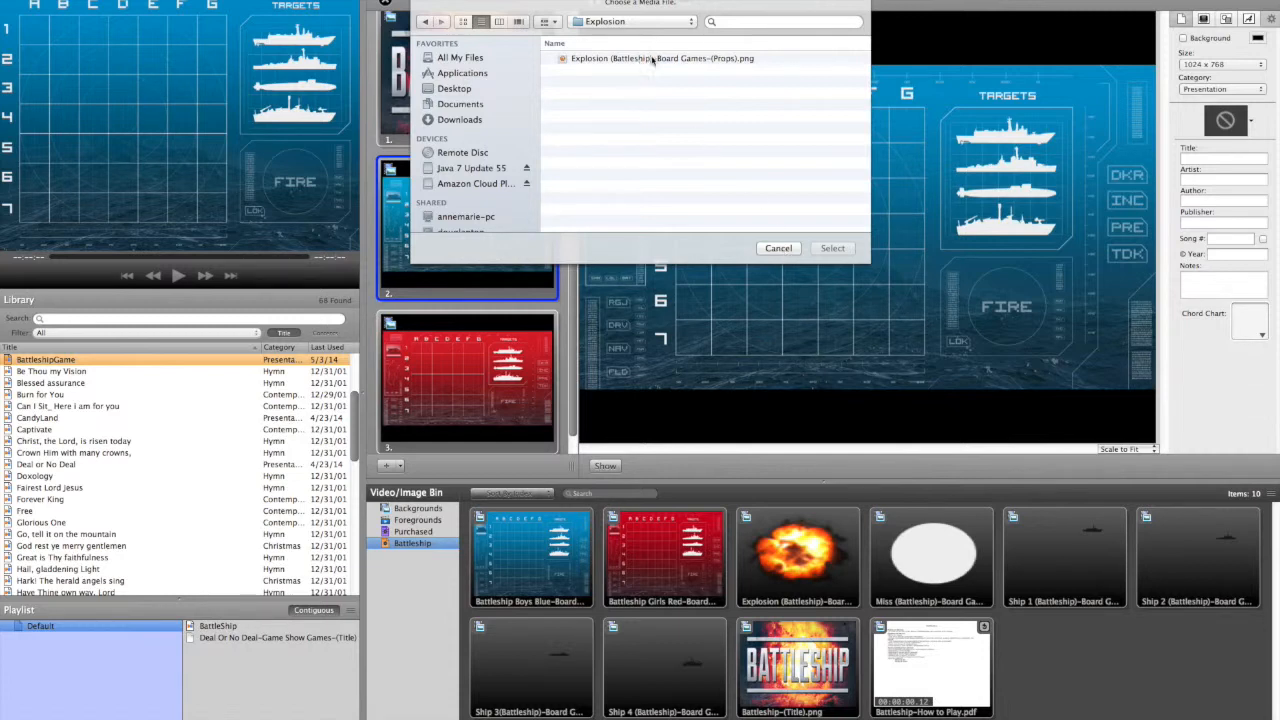
left_click(690, 21)
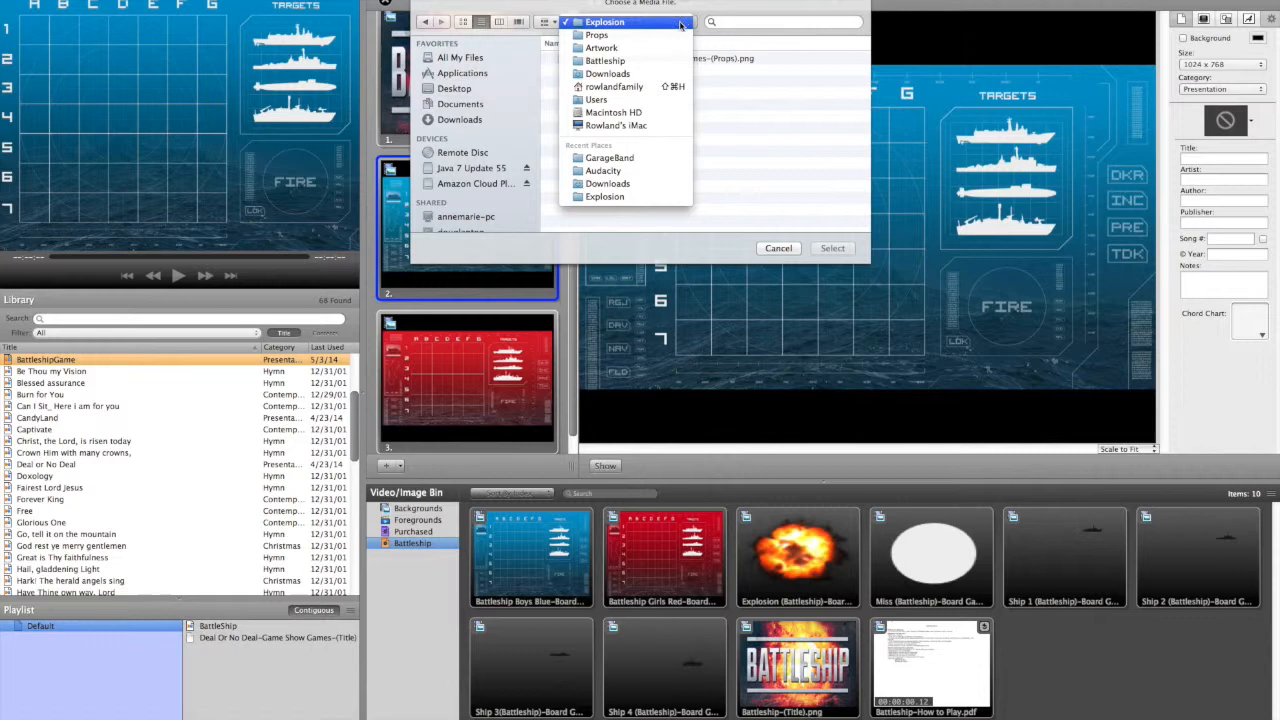
left_click(720, 123)
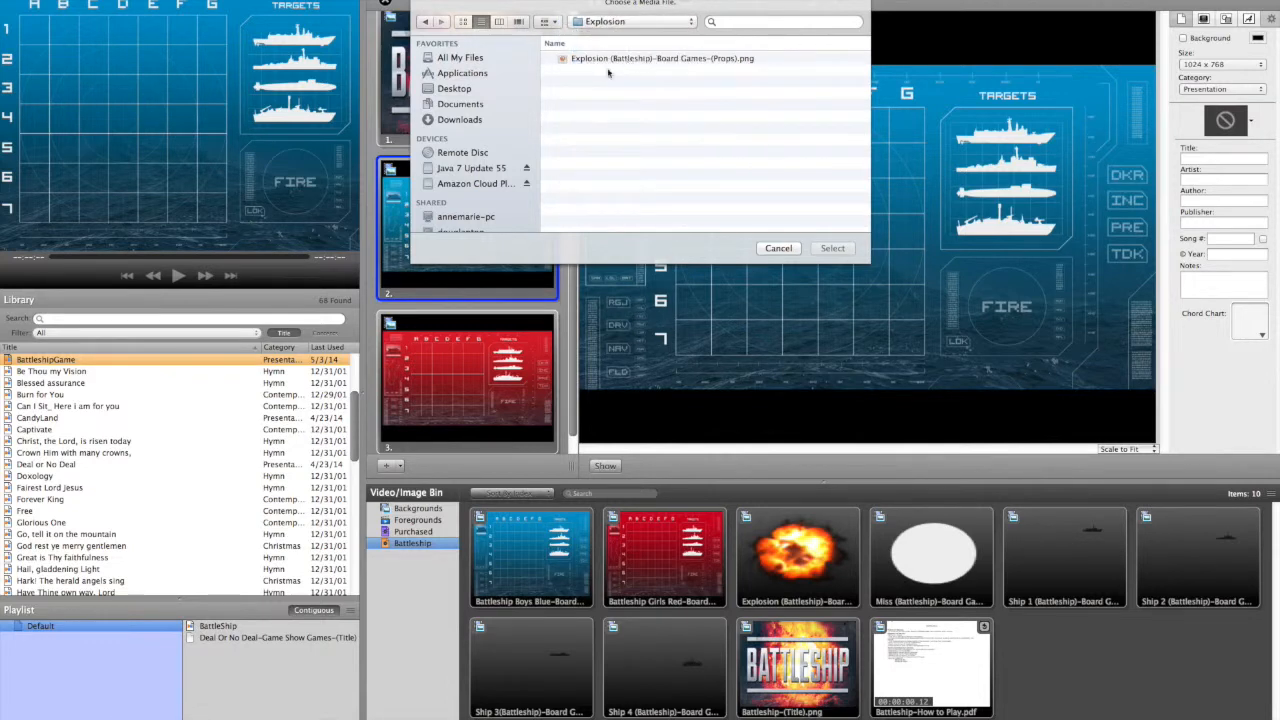
left_click(460, 120)
scroll(676, 158, "down", 5)
scroll(675, 158, "down", 1)
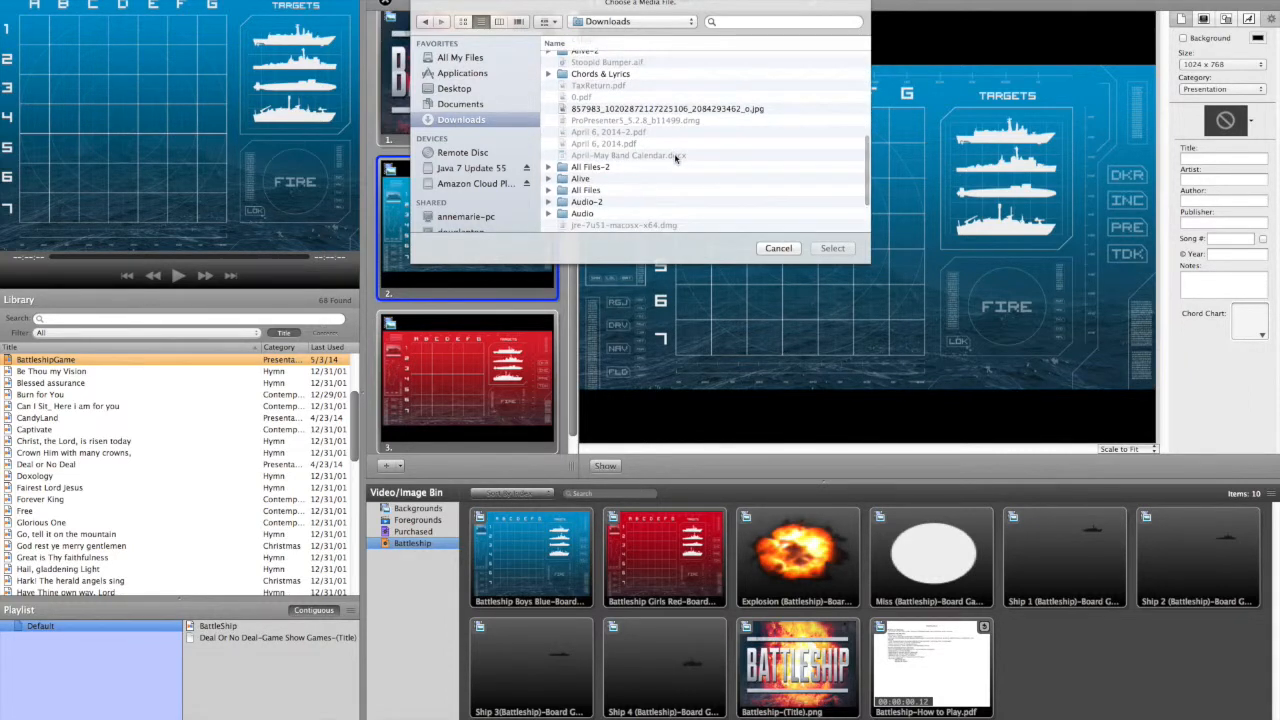
scroll(675, 158, "down", 3)
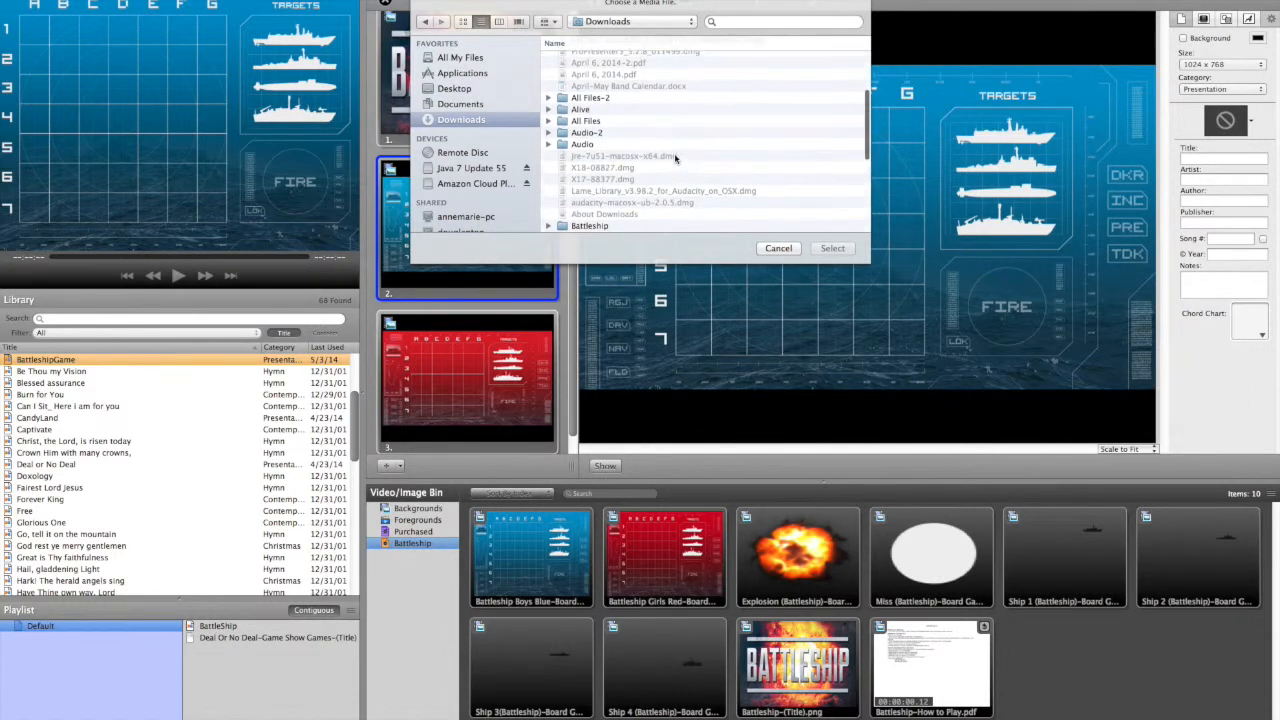
left_click(582, 227)
double_click(582, 227)
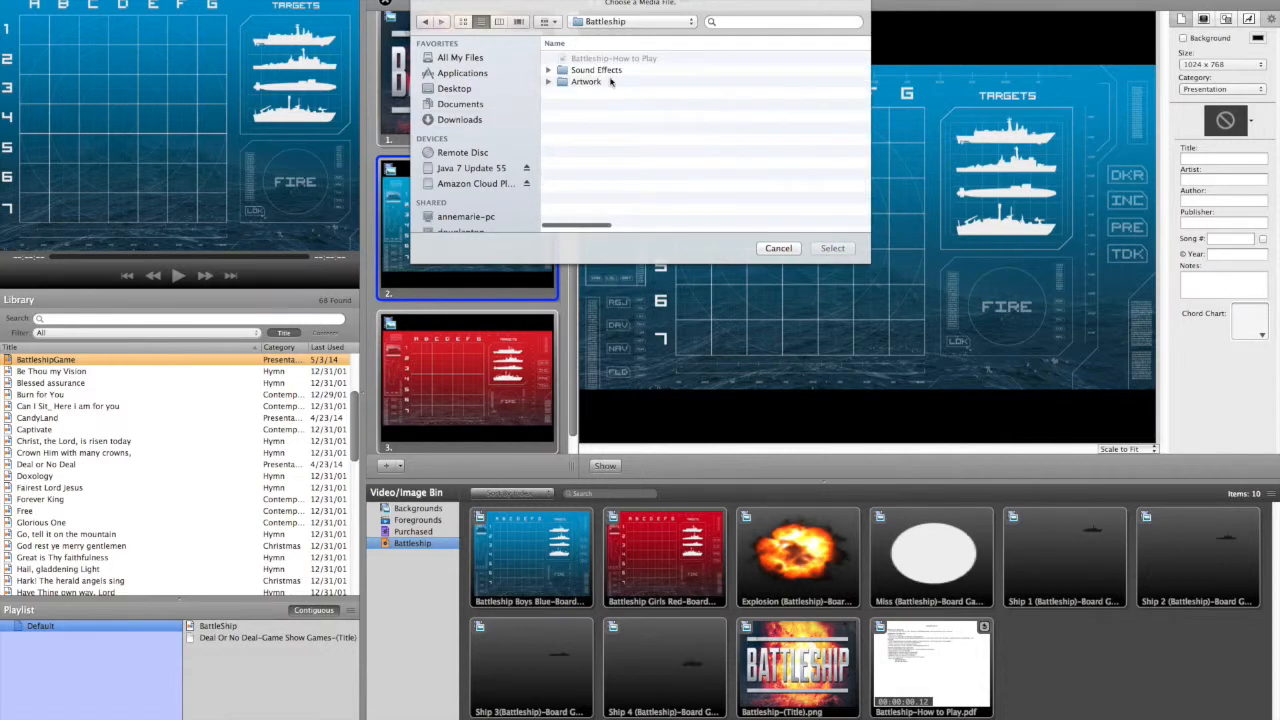
left_click(547, 84)
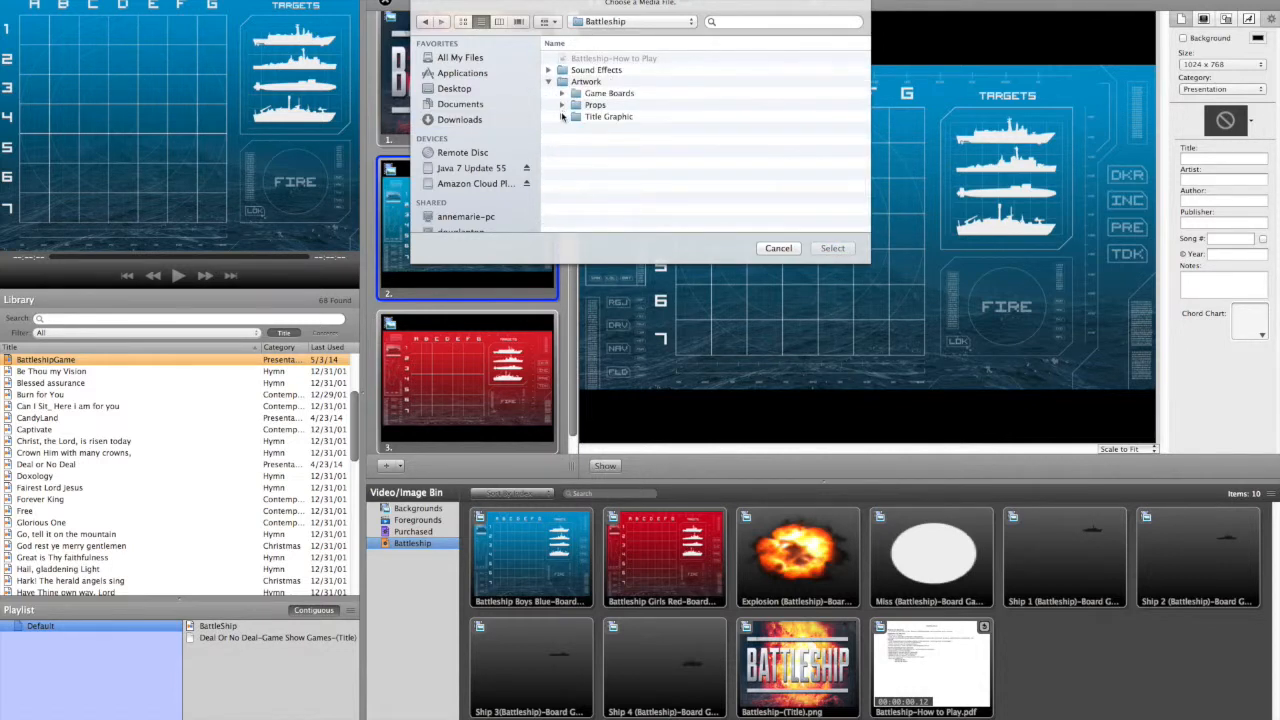
left_click(561, 106)
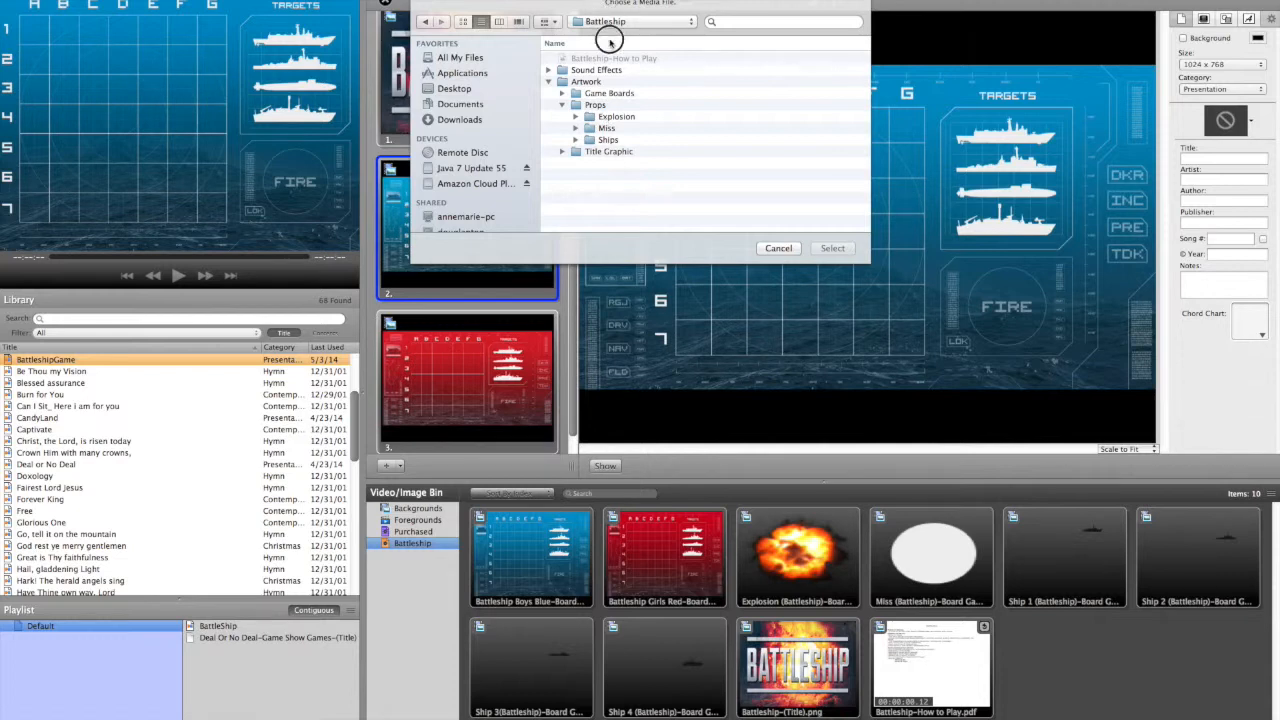
left_click(778, 248)
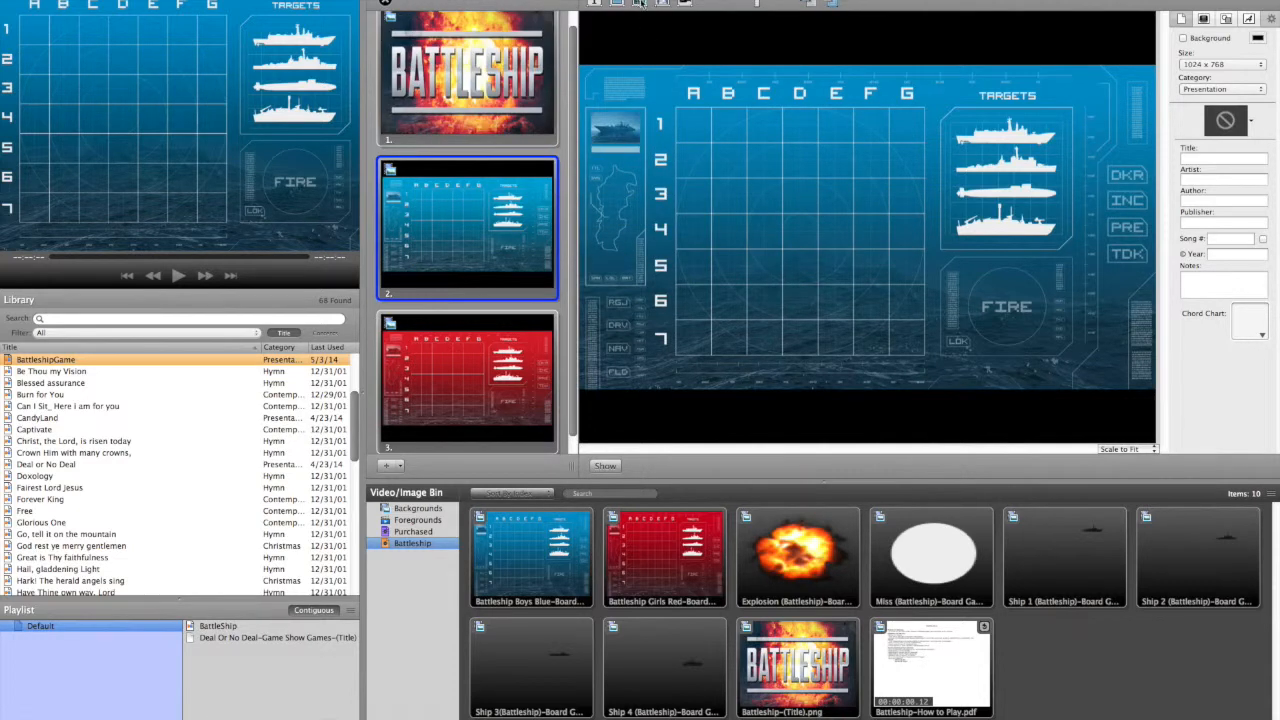
- Add the Explosion (Battleship) prop image to square D3 of slide 2's blue board and show the slide in the output
left_click(638, 4)
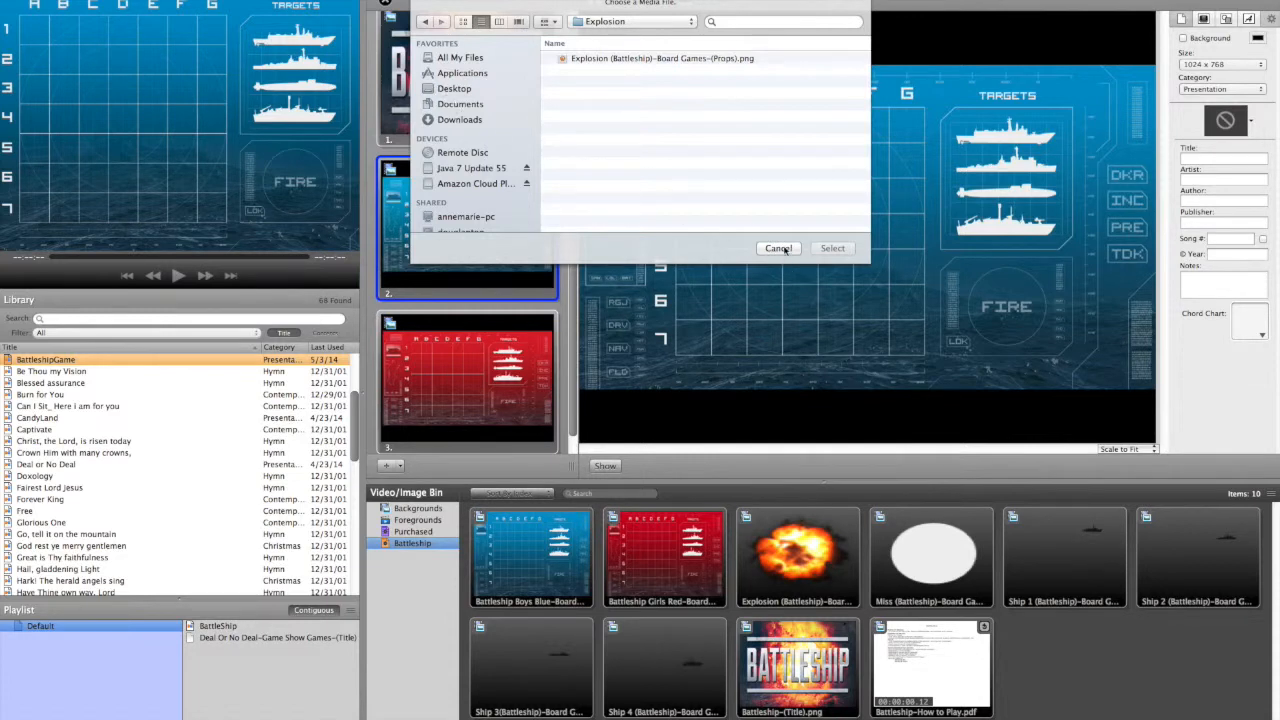
left_click(641, 60)
left_click(832, 248)
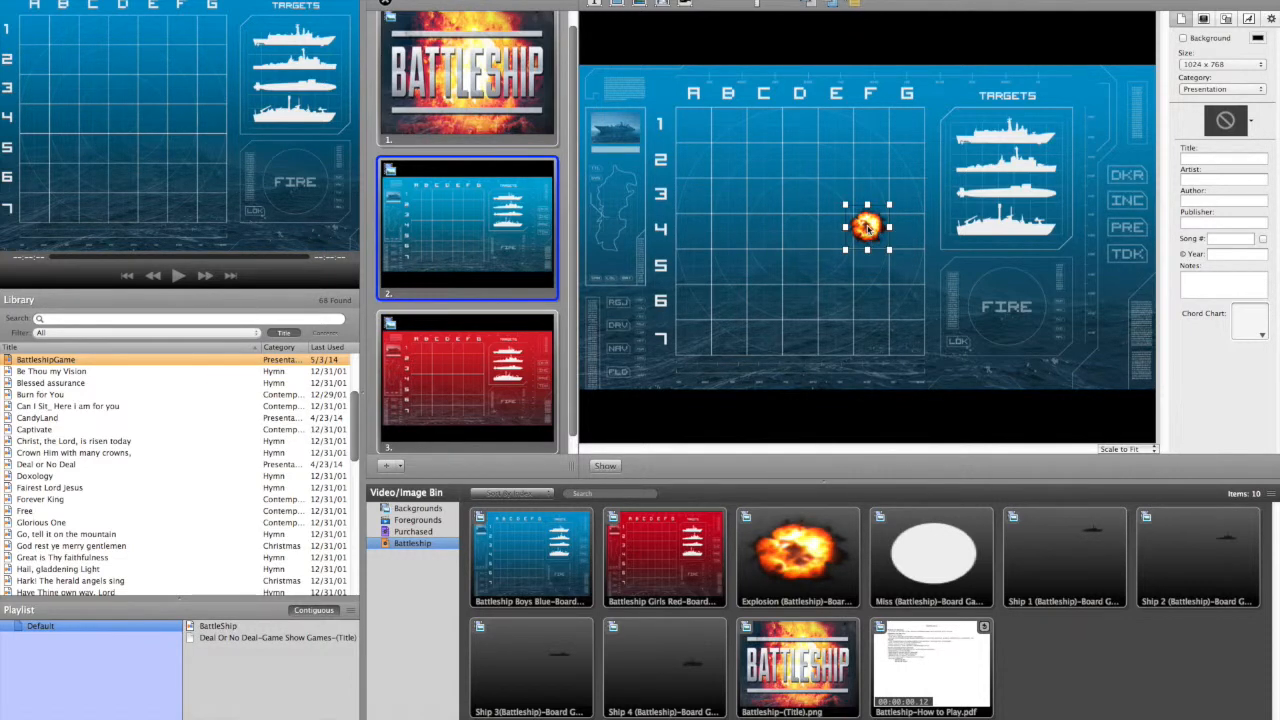
left_click_drag(868, 228, 801, 197)
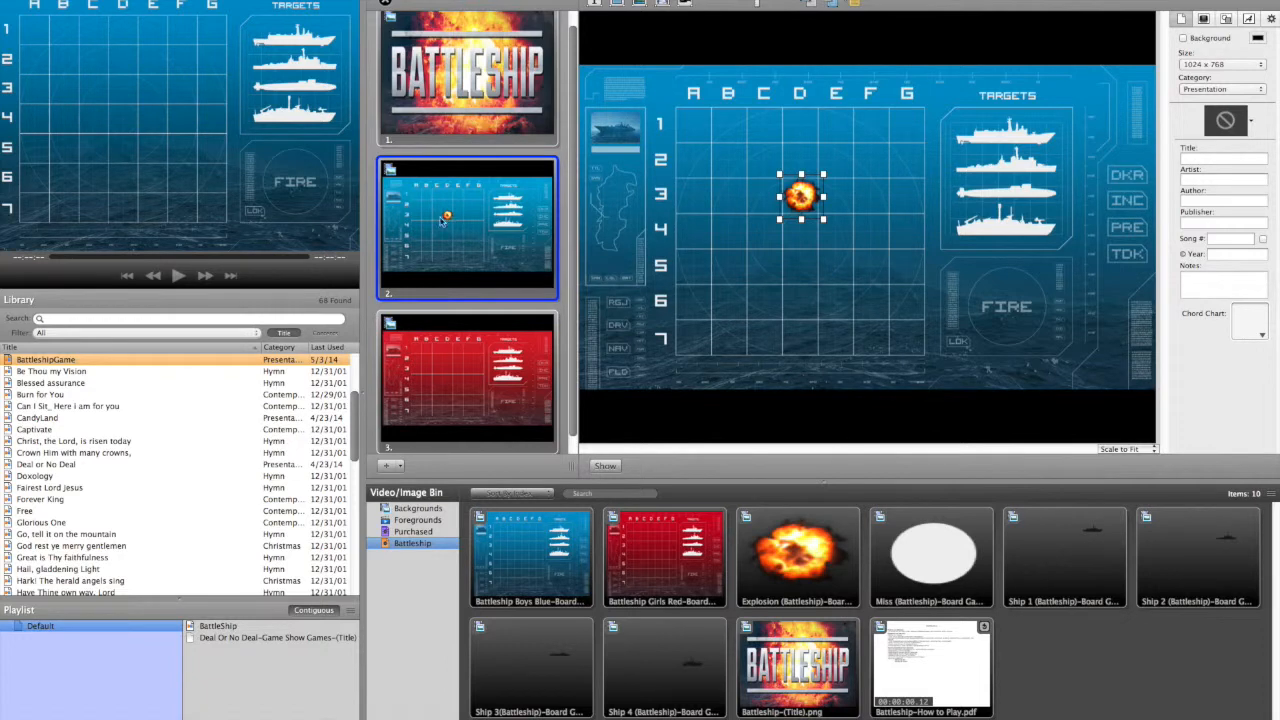
left_click(607, 467)
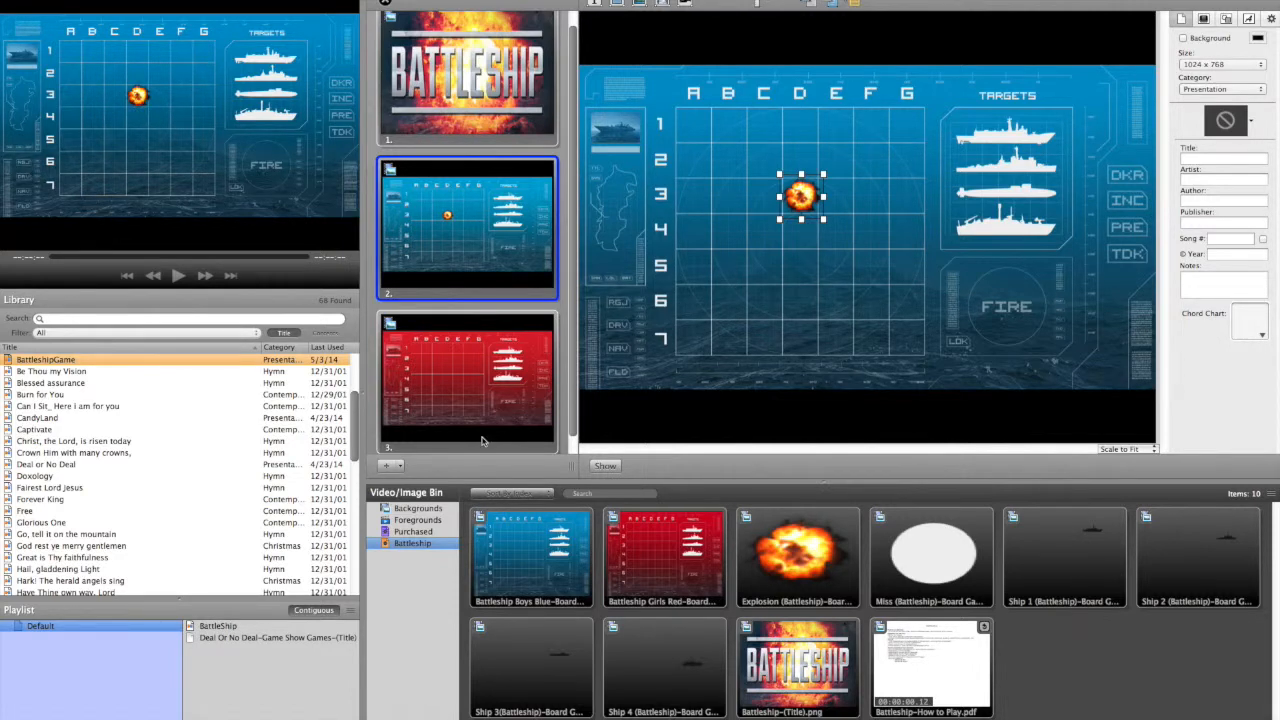
- Add the Miss (Battleship) prop image from the Props folder to square A1 of slide 3's red board and show the slide in the output
left_click(474, 407)
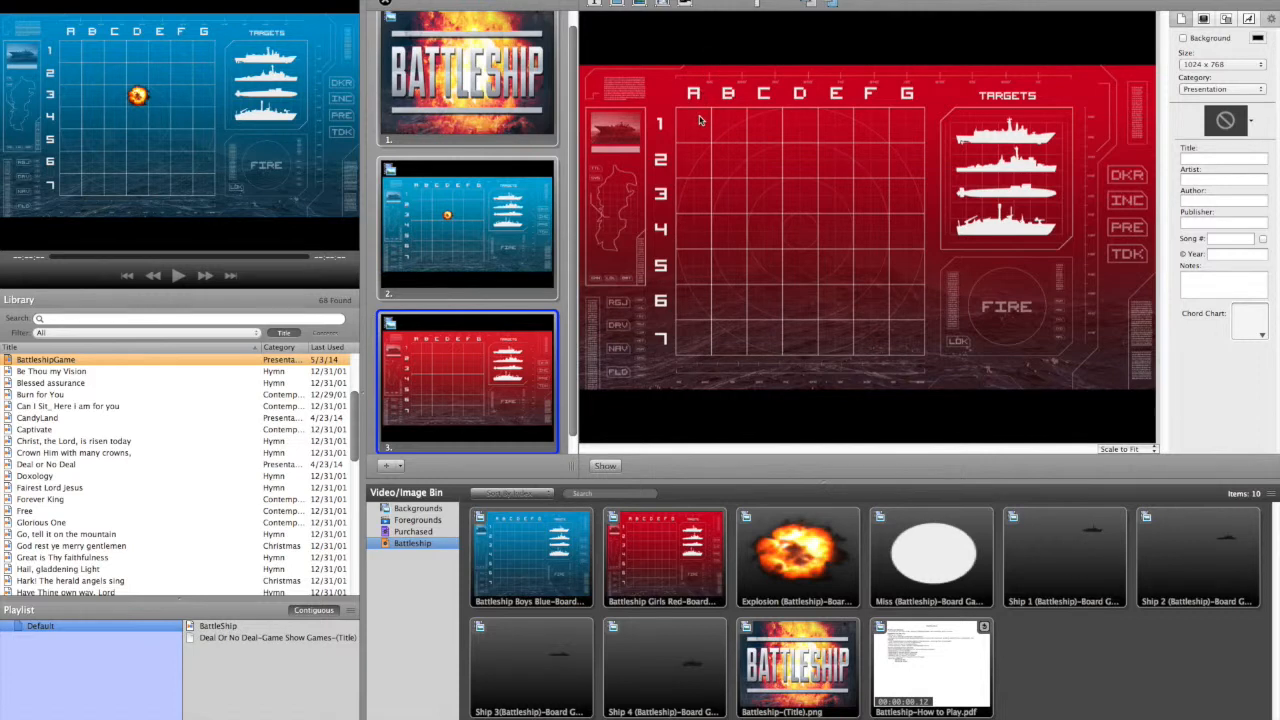
left_click(639, 3)
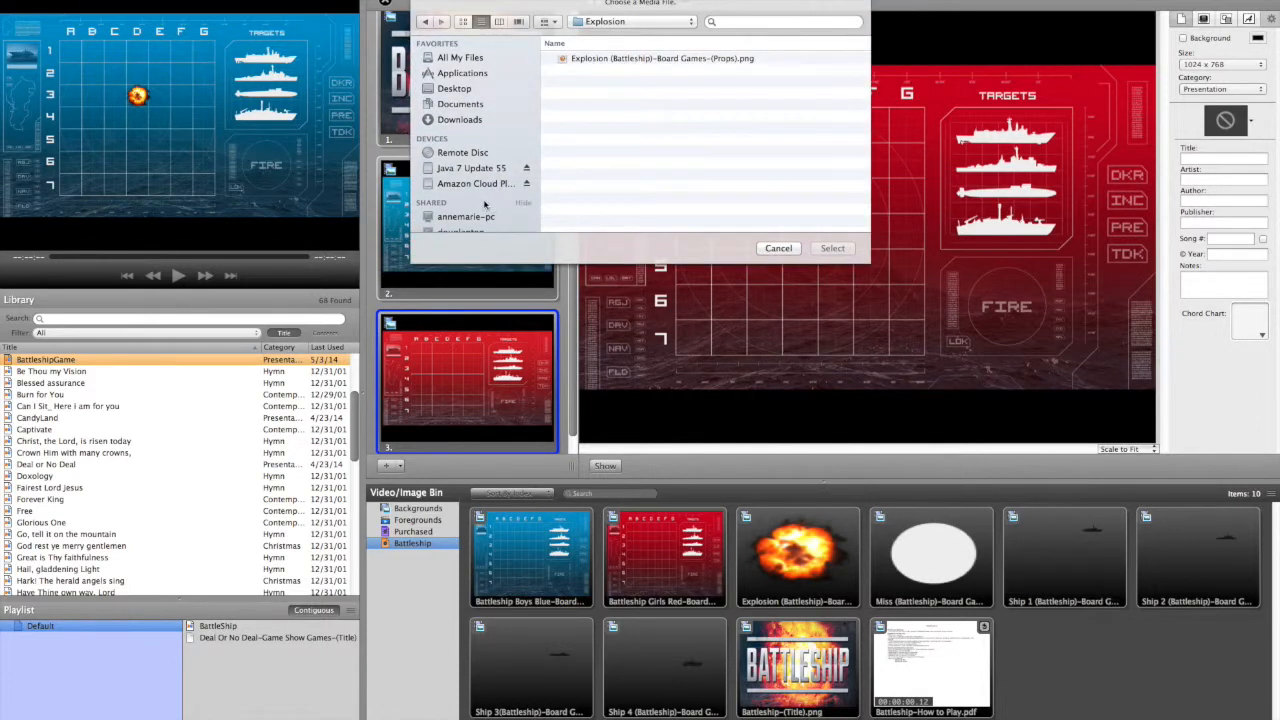
left_click(456, 120)
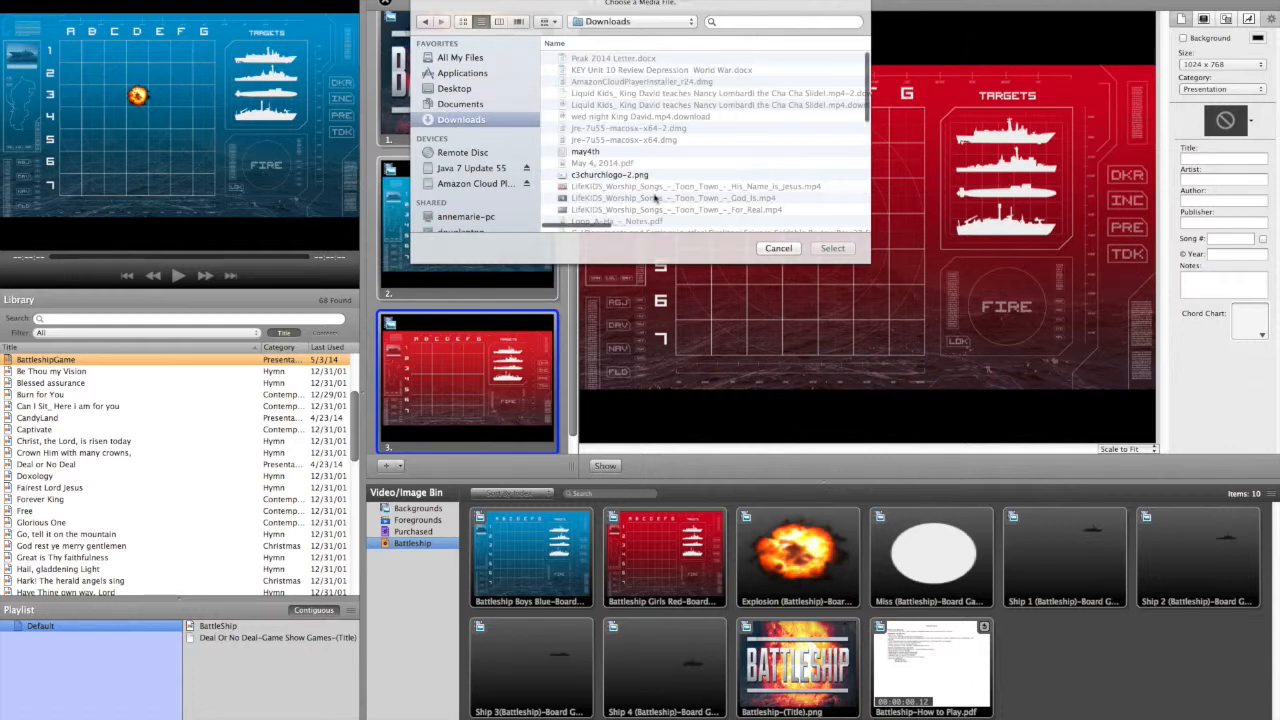
scroll(655, 175, "down", 10)
double_click(585, 227)
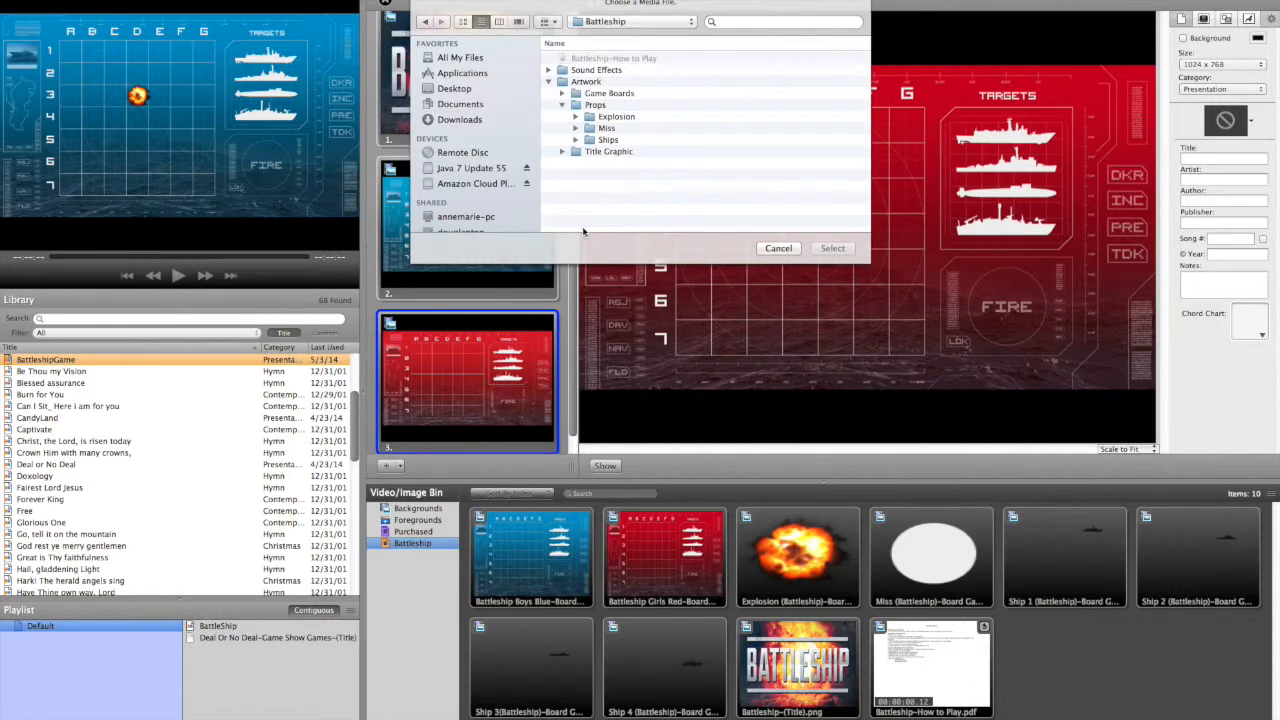
left_click(576, 128)
left_click(636, 140)
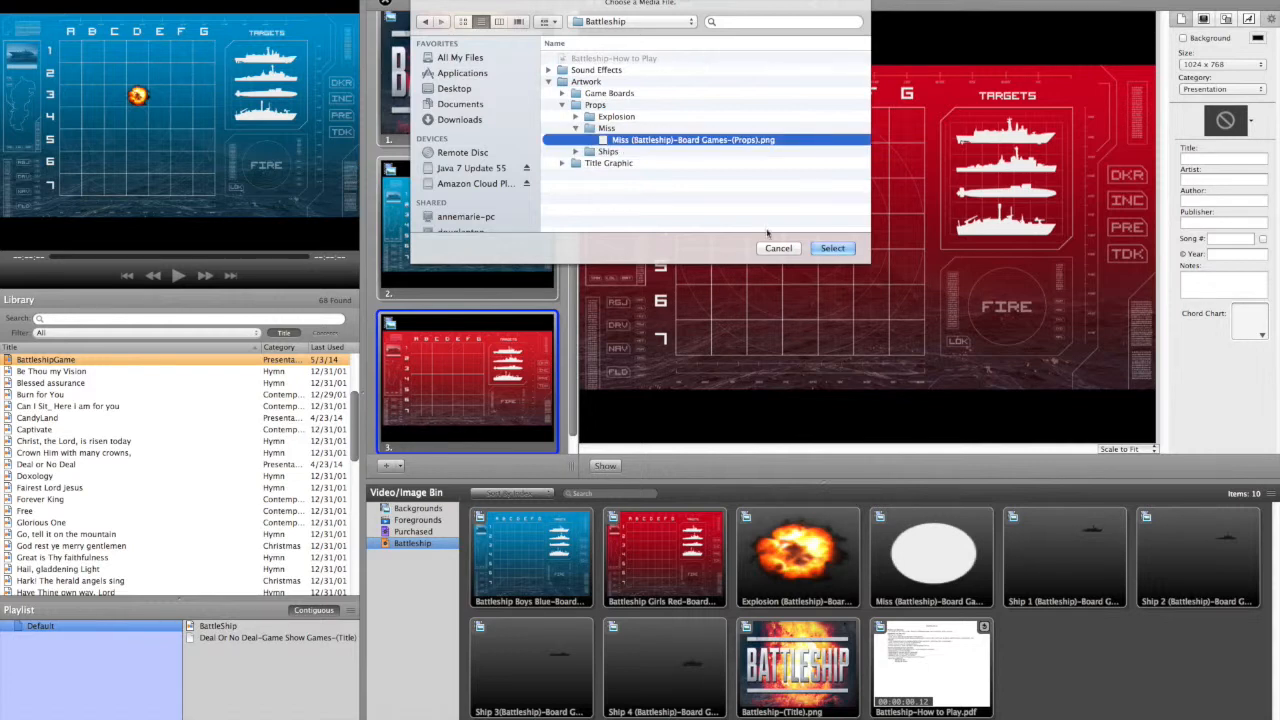
left_click(834, 249)
left_click_drag(862, 228, 694, 130)
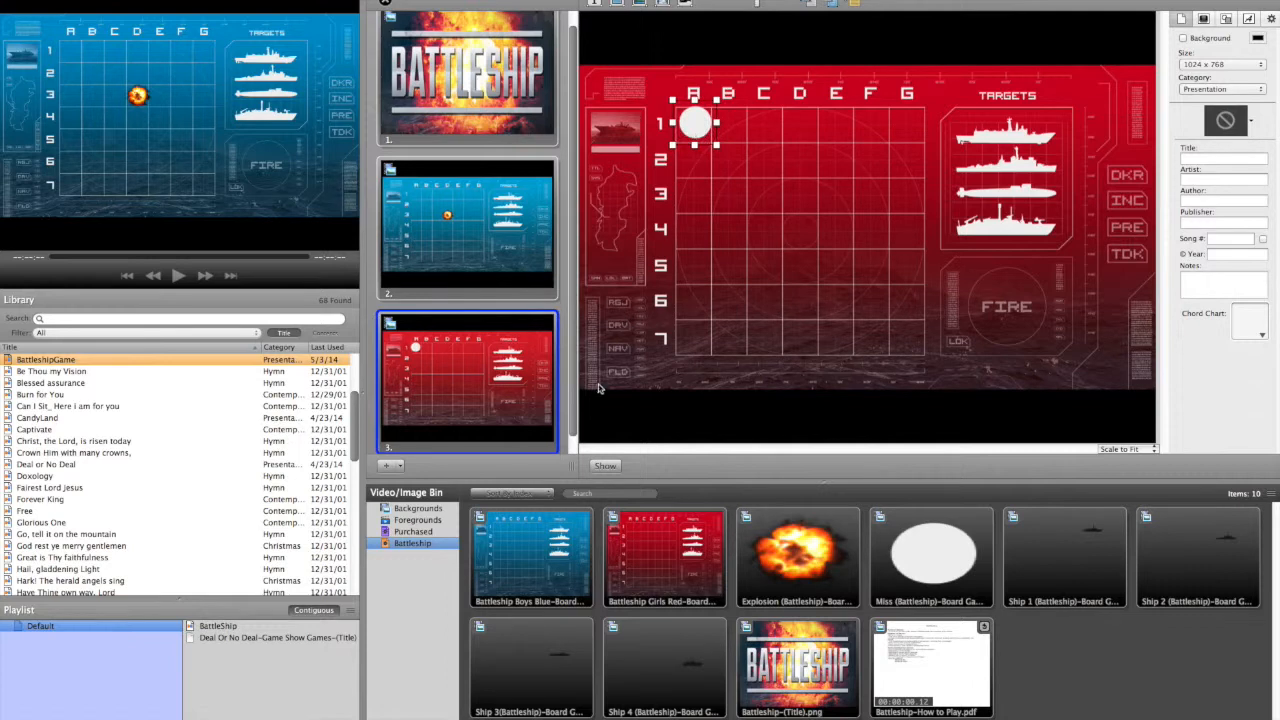
left_click(606, 468)
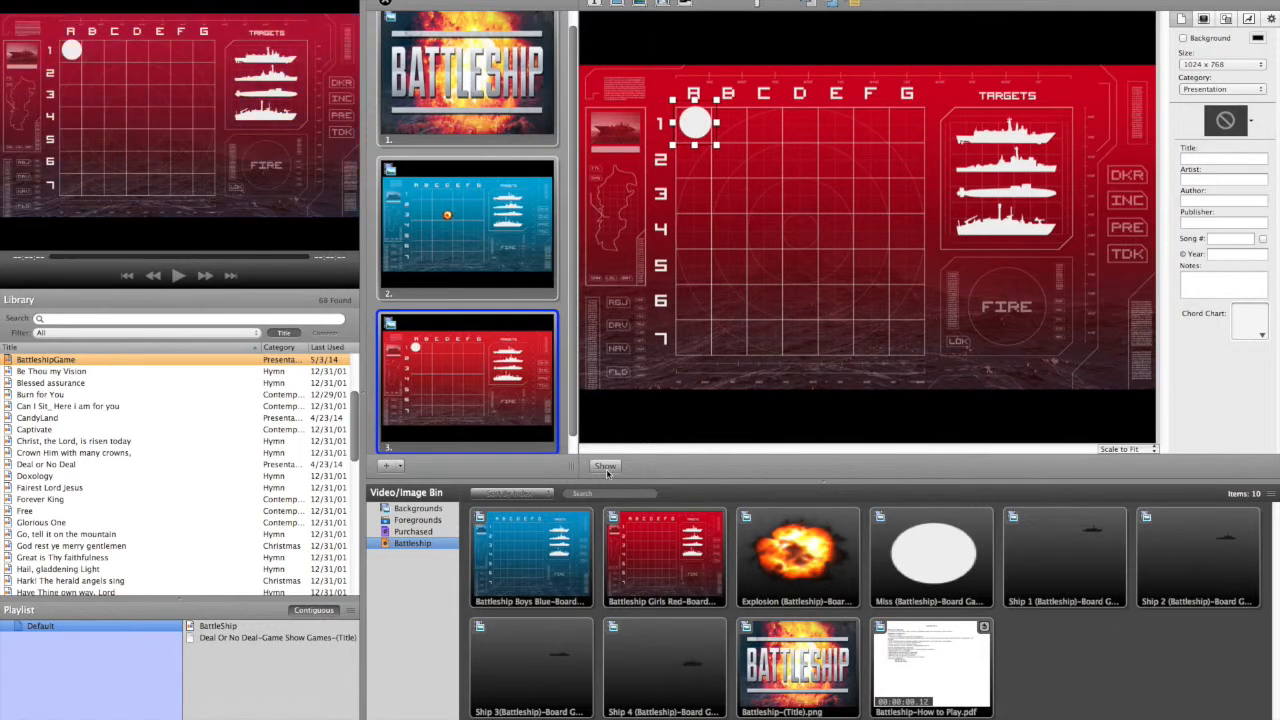
- Insert a second Explosion (Battleship) prop image from the Battleship Props folder on slide 2's blue board
left_click(458, 247)
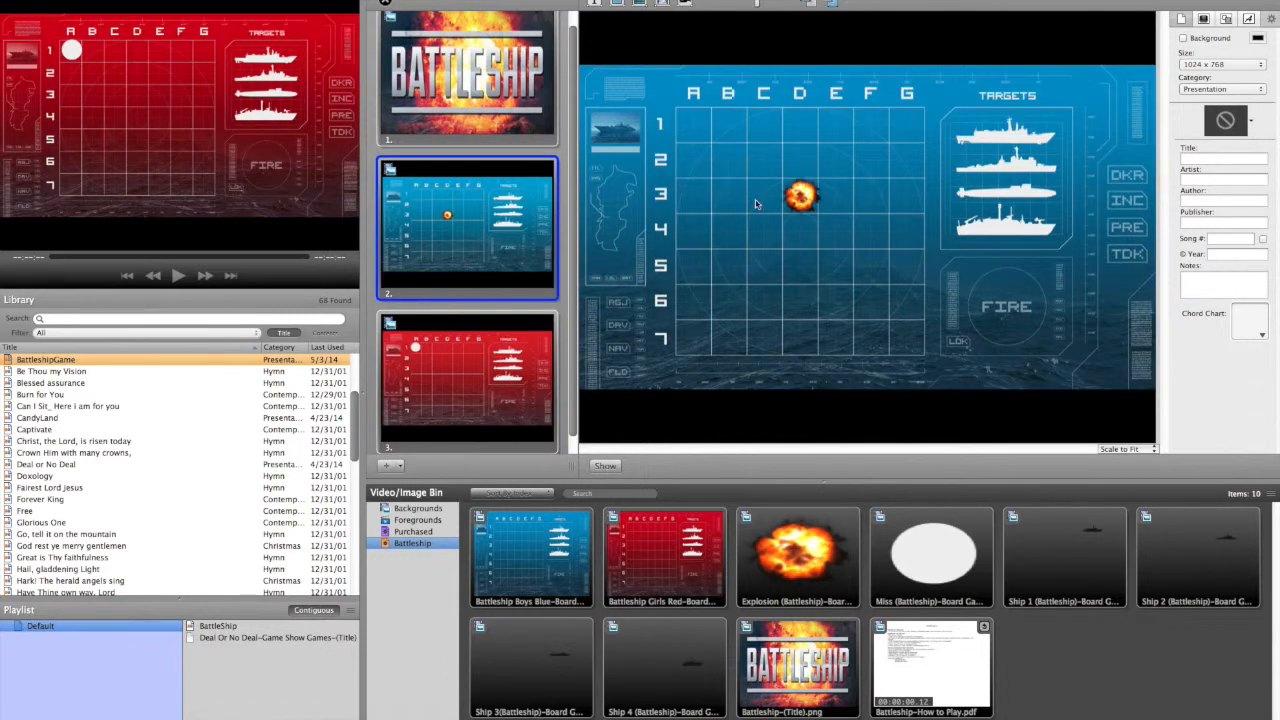
left_click(640, 4)
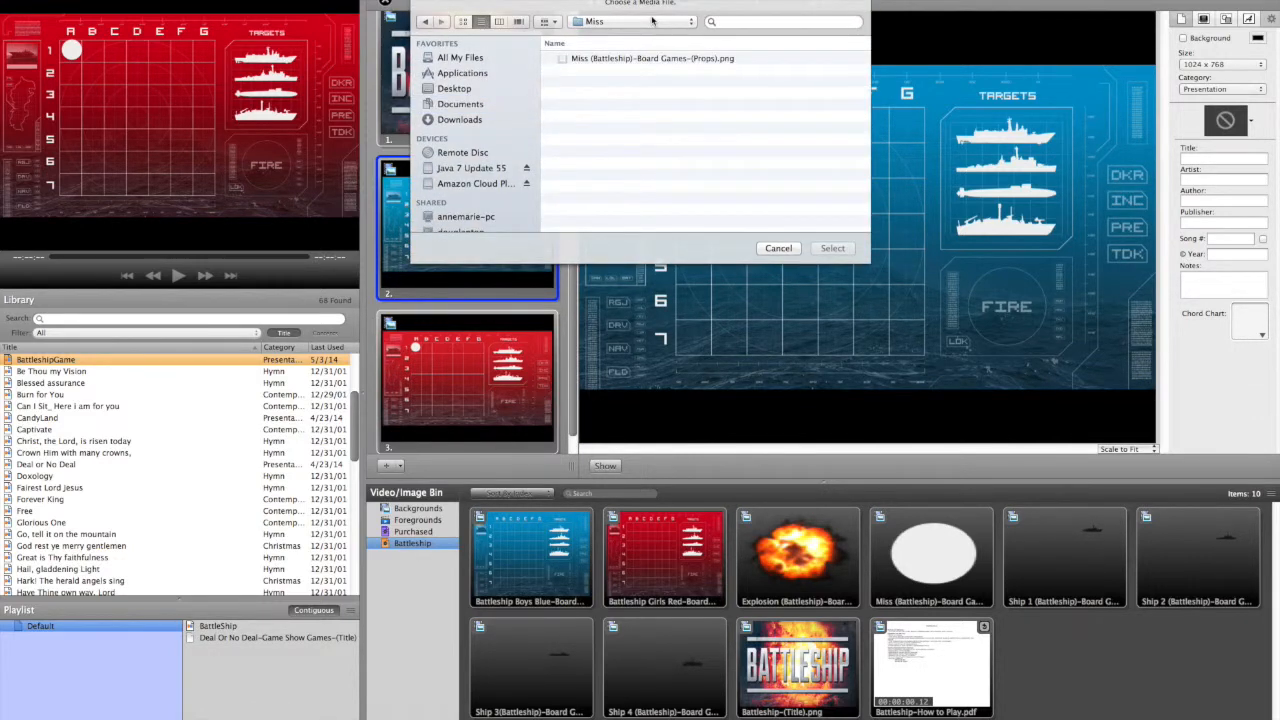
left_click(463, 121)
scroll(607, 160, "down", 10)
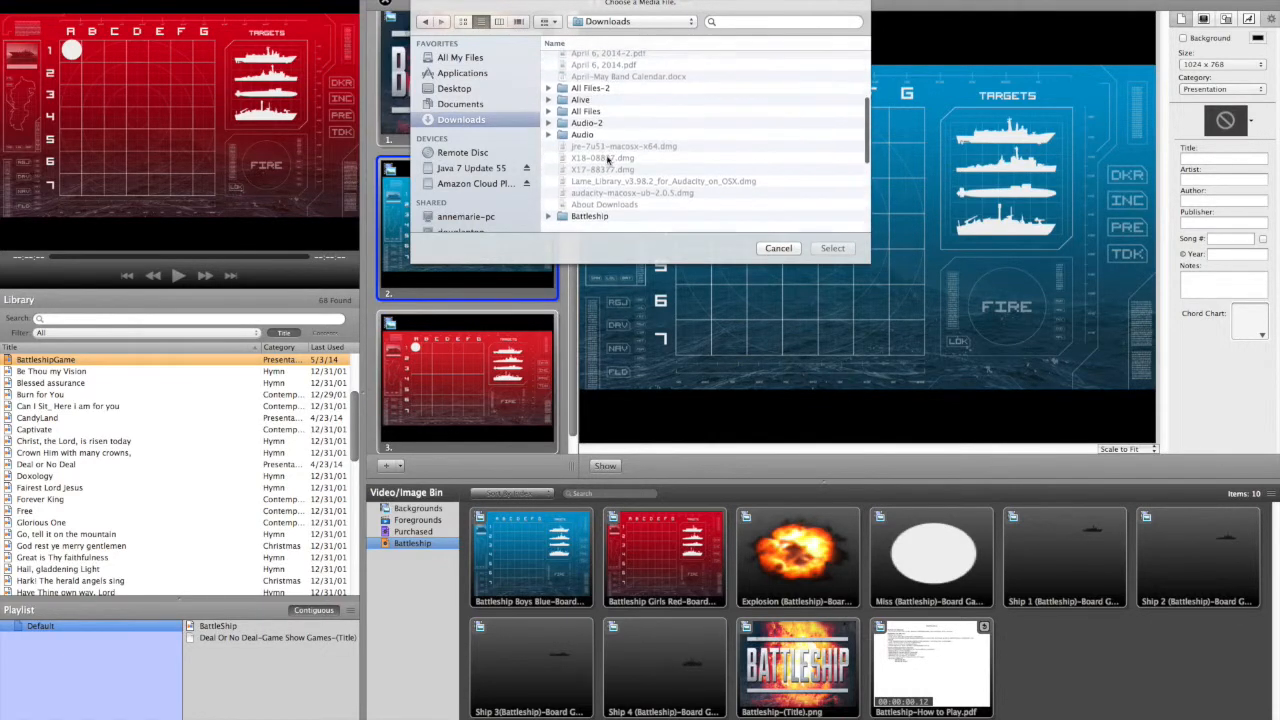
left_click(588, 227)
double_click(588, 227)
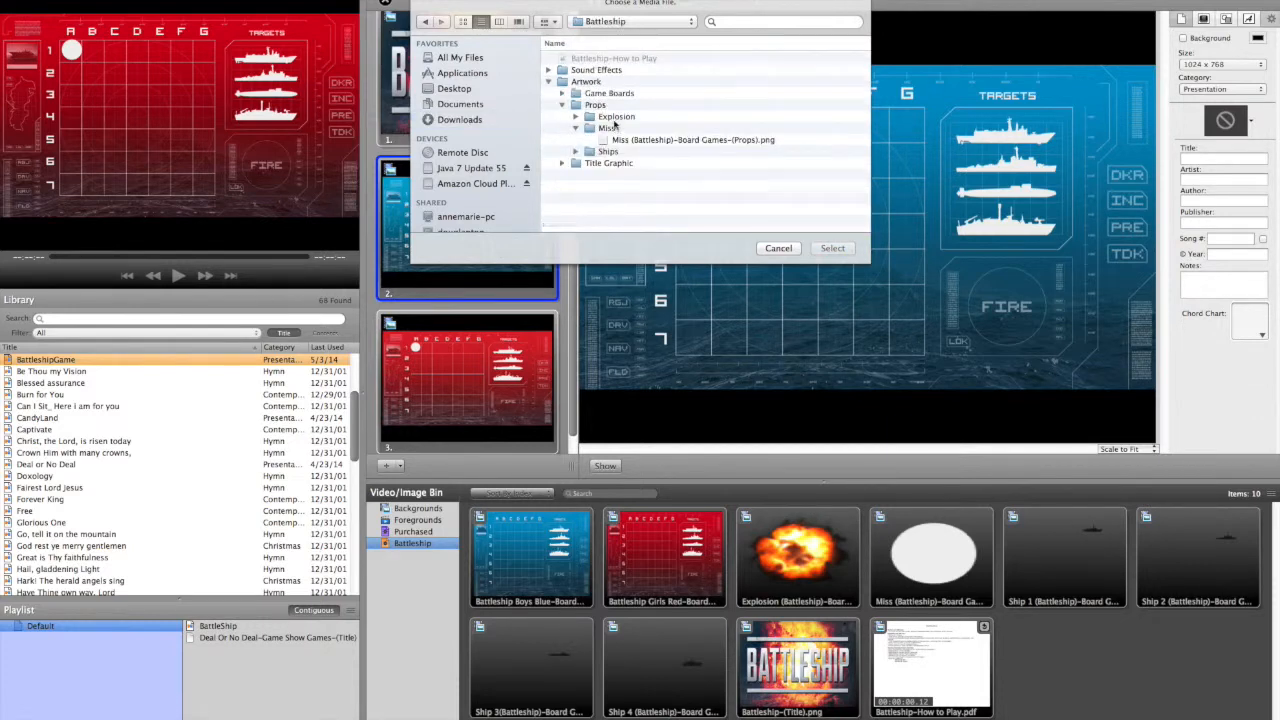
left_click(576, 117)
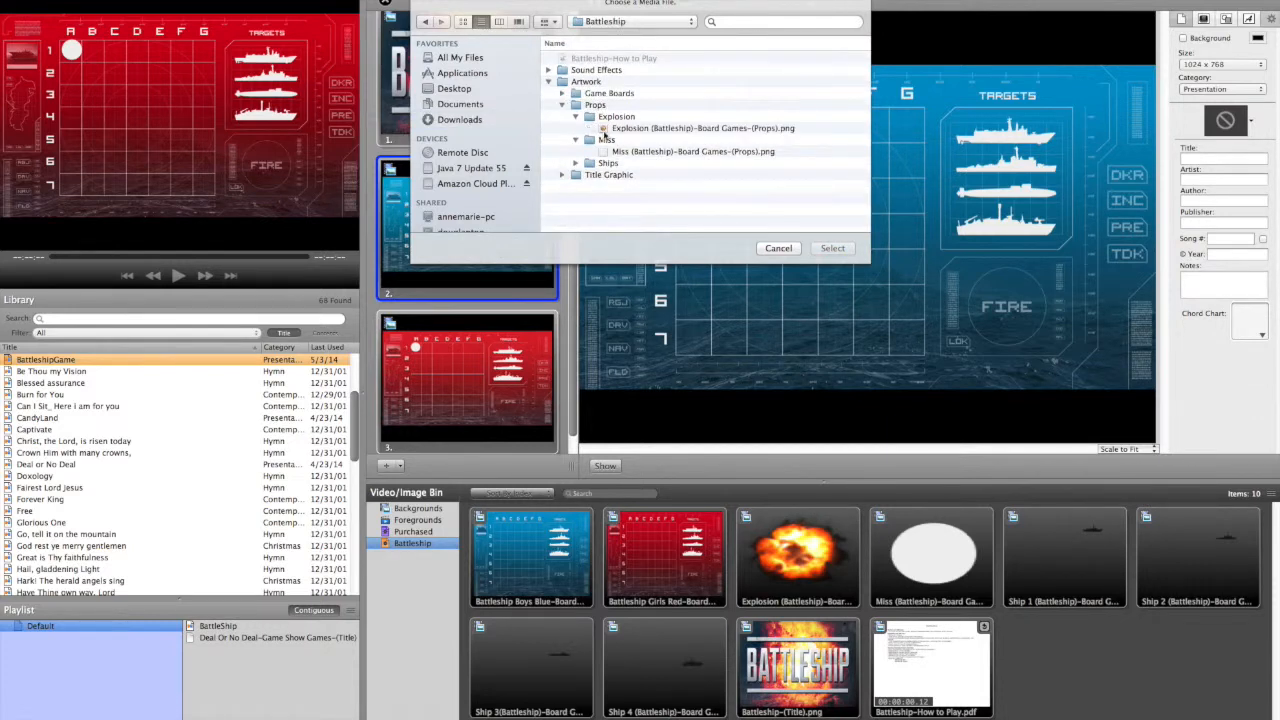
left_click(633, 132)
left_click(814, 248)
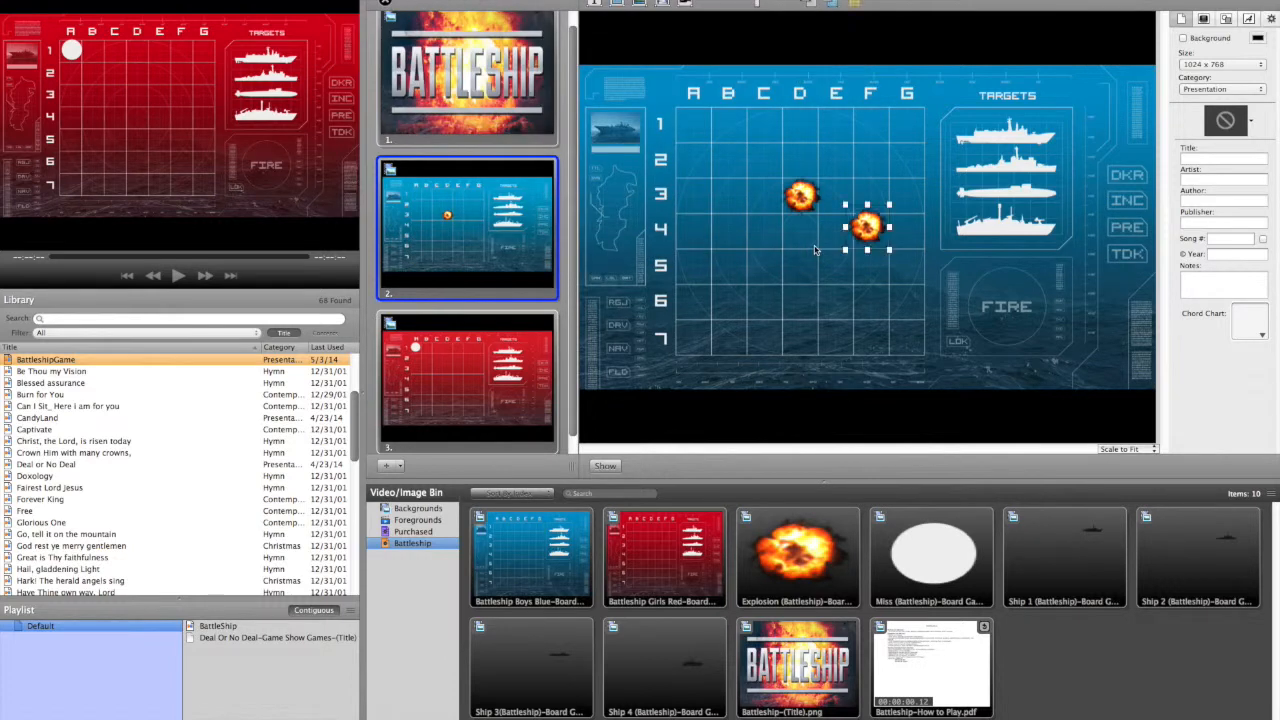
- Move the second Explosion prop to square E3 of slide 2's blue board and show the slide in the output
left_click_drag(863, 238, 840, 210)
left_click(608, 466)
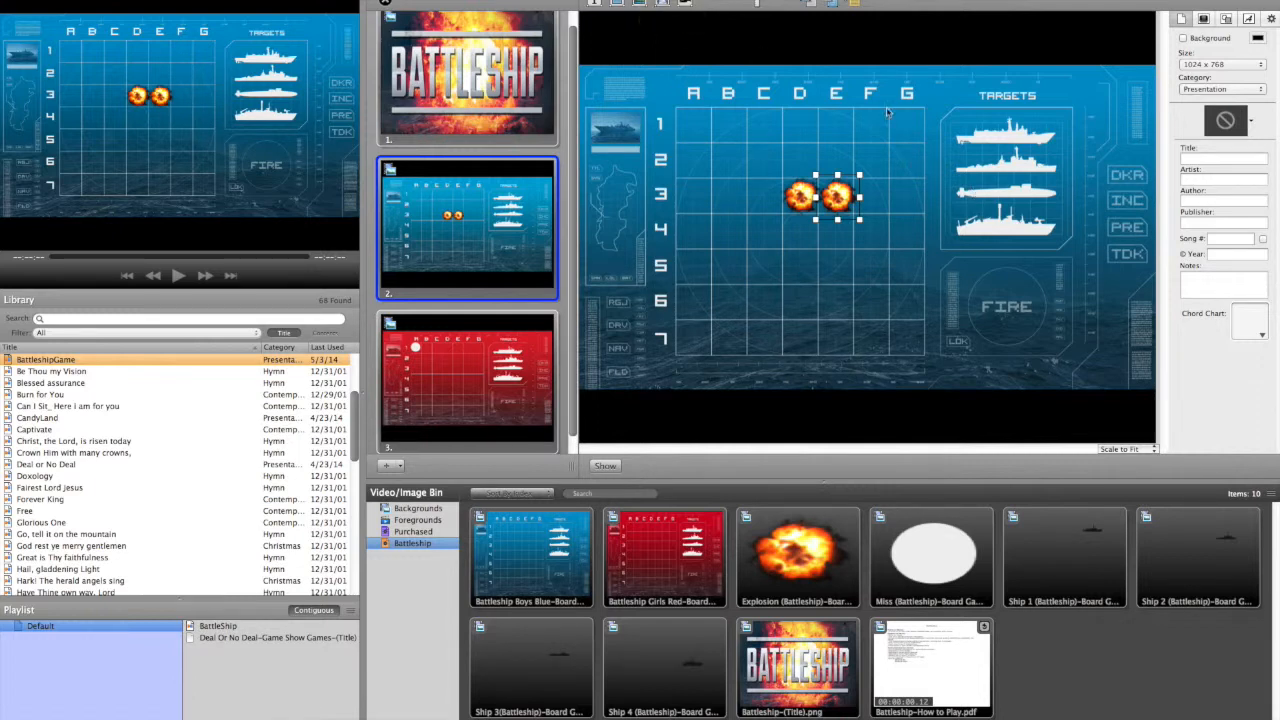
- Insert the Ship 3 (Battleship) prop image from the Battleship Ships folder on slide 2 to mark the third target ship as sunk
left_click(642, 4)
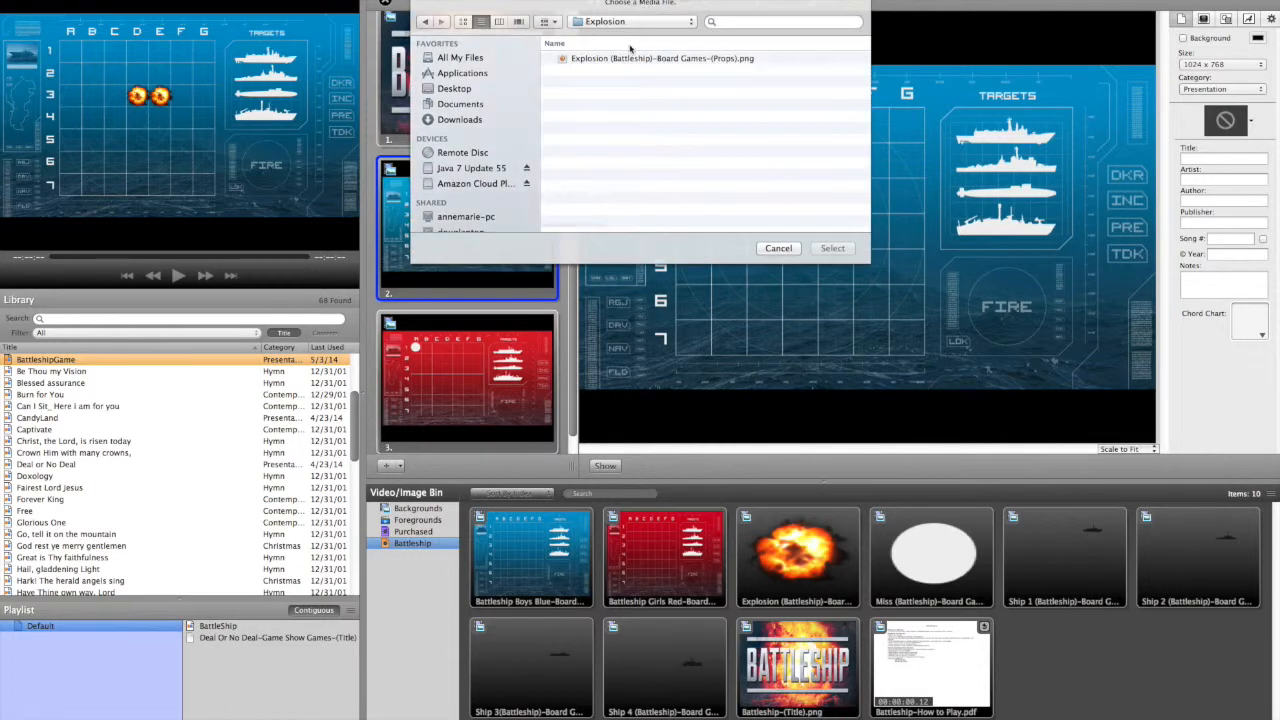
left_click(463, 120)
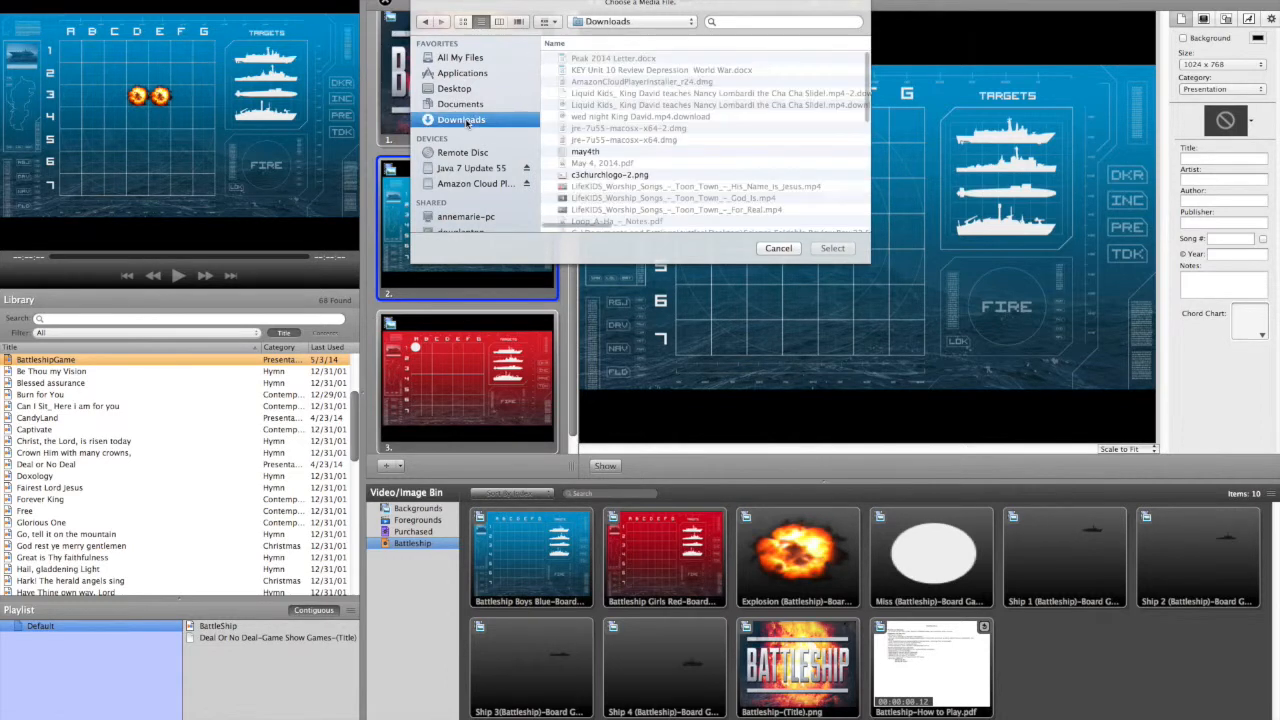
scroll(805, 218, "down", 10)
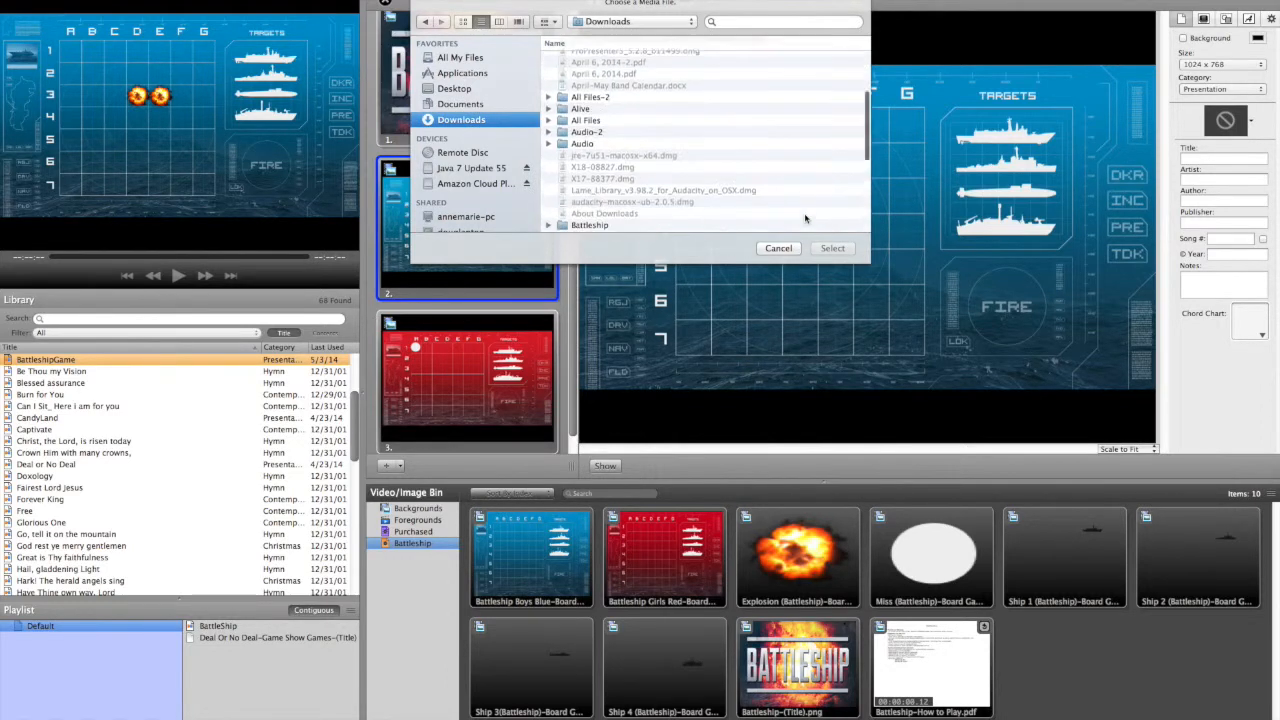
left_click(597, 227)
double_click(597, 227)
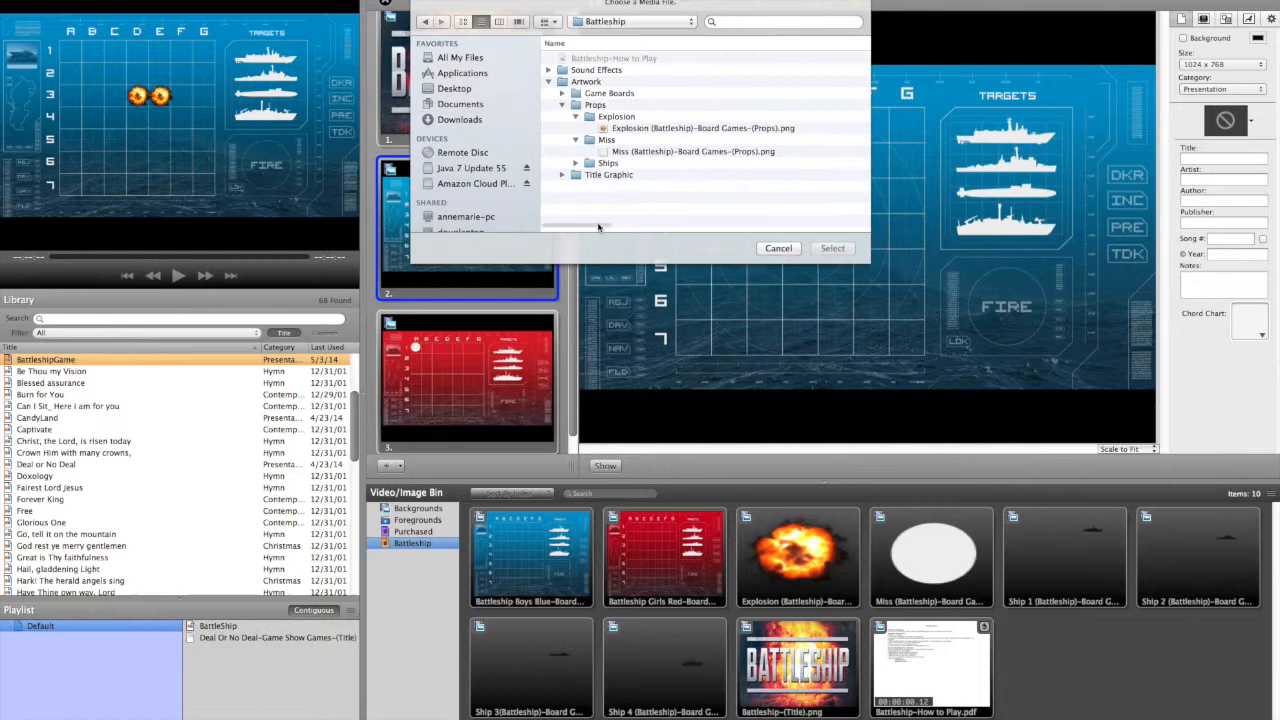
left_click(575, 163)
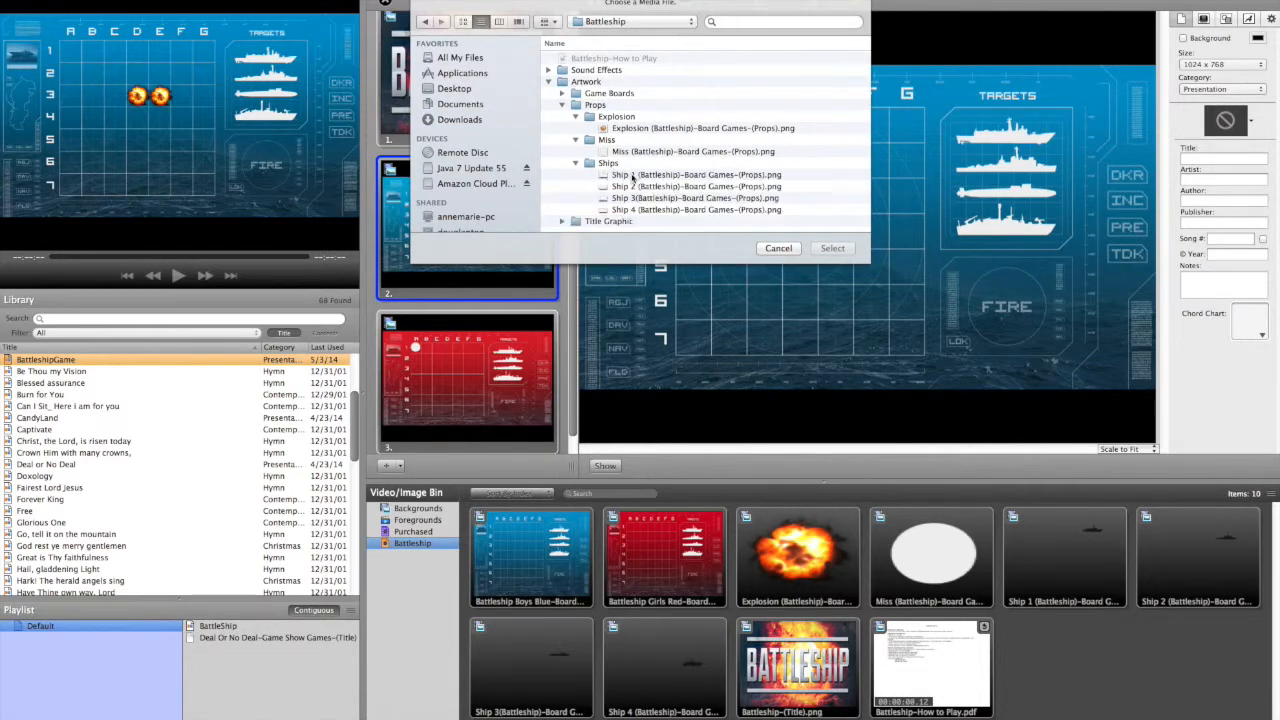
left_click(652, 199)
left_click(832, 248)
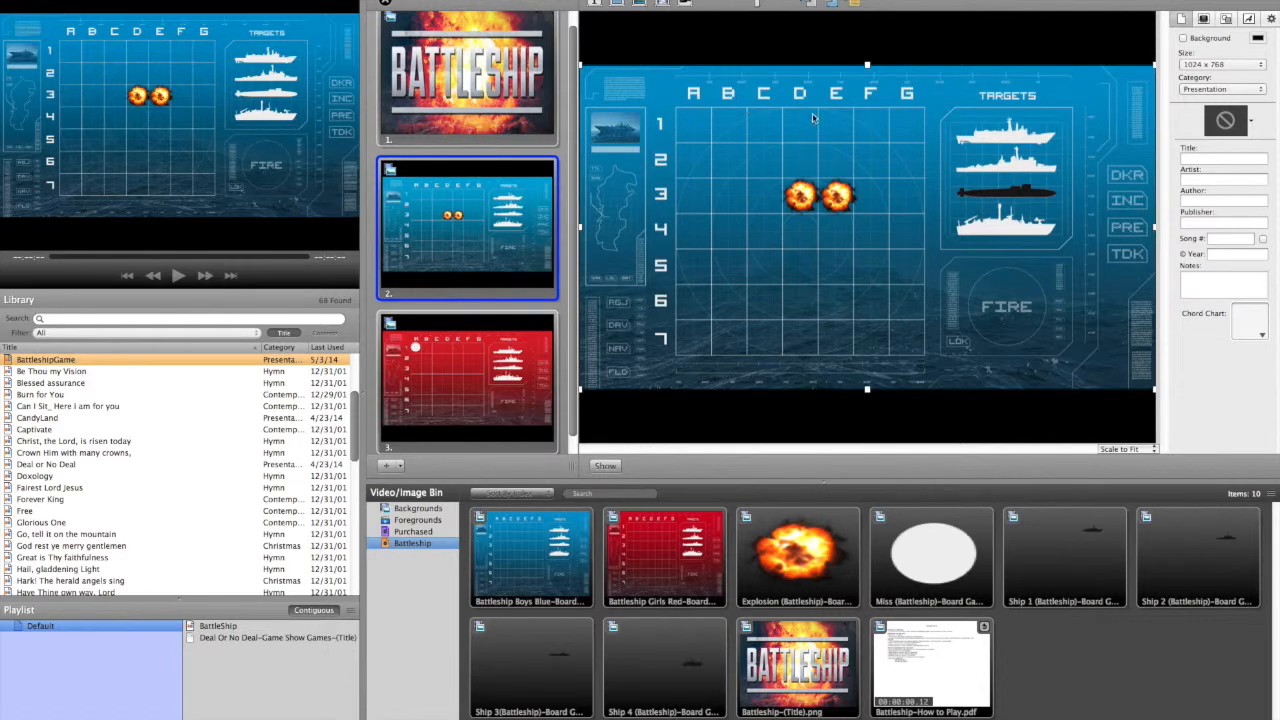
- Show slide 3's red board in the output, followed by slide 2's blue board with the sunken ship
left_click(414, 398)
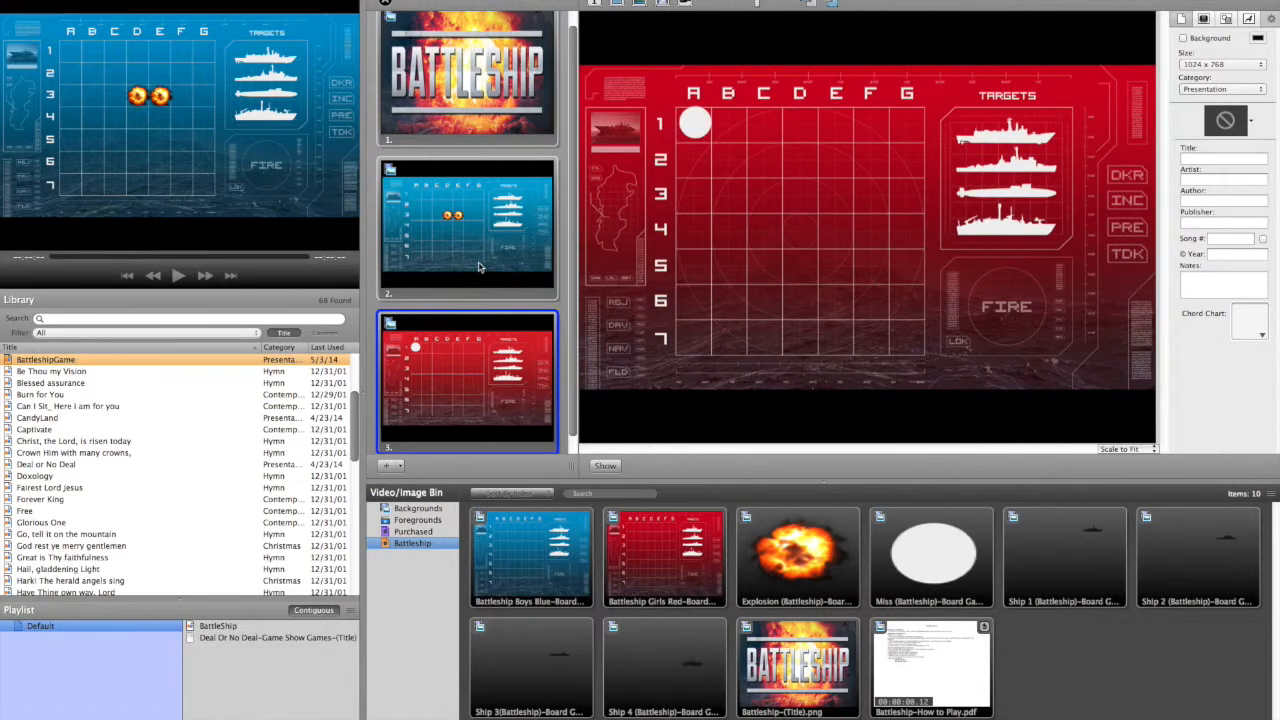
left_click(604, 465)
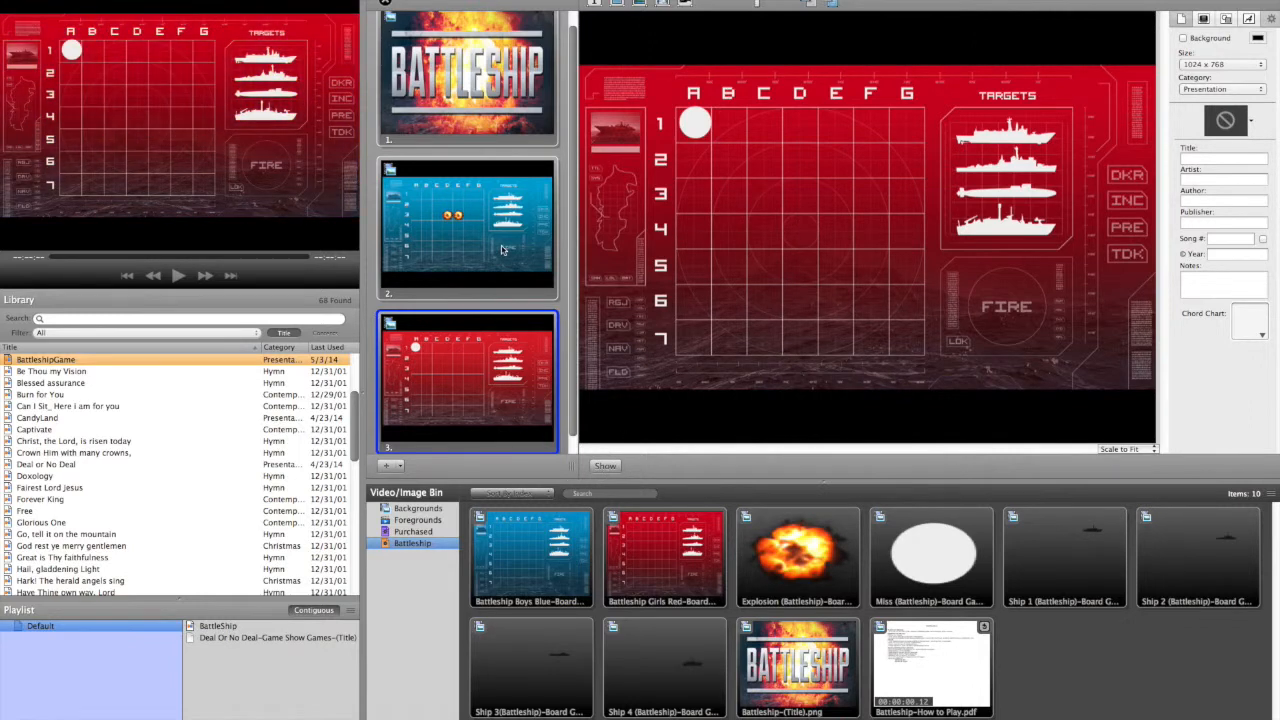
left_click(503, 250)
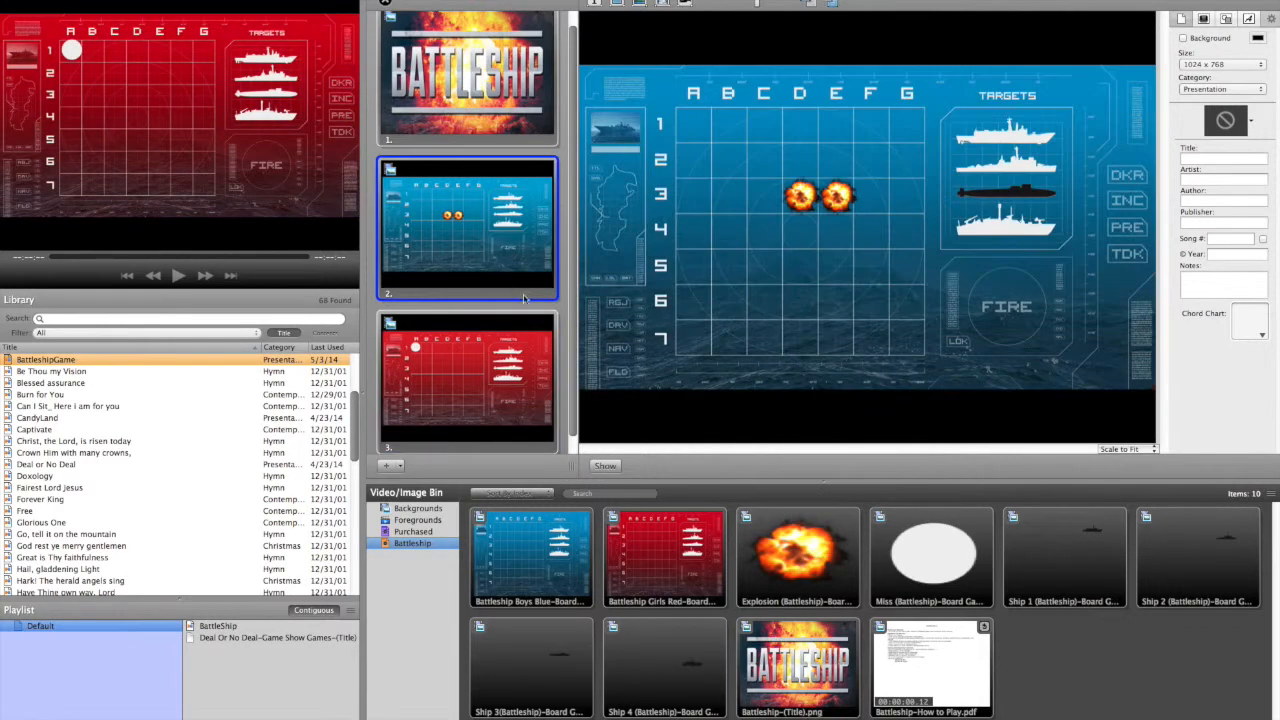
left_click(605, 466)
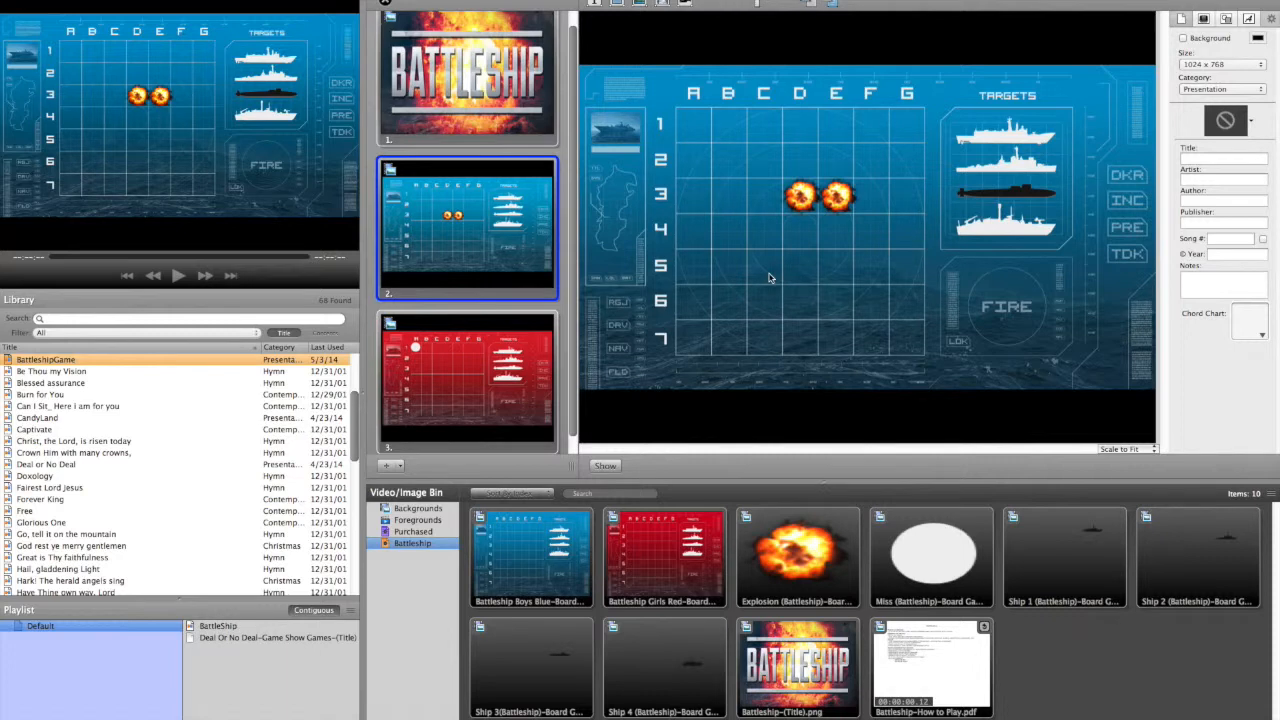
- Add a third Explosion (Battleship) prop image to square C3 of slide 2's blue board and show the slide in the output
left_click(637, 5)
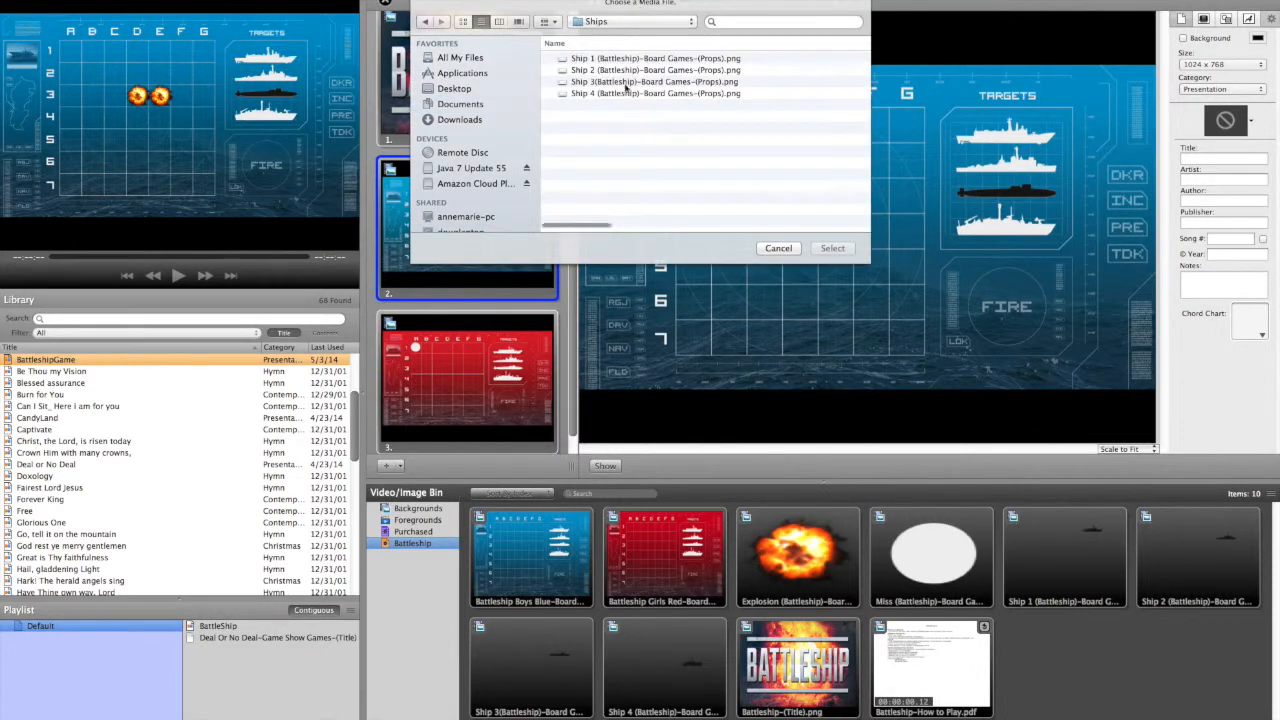
left_click(451, 119)
scroll(600, 200, "down", 10)
double_click(588, 226)
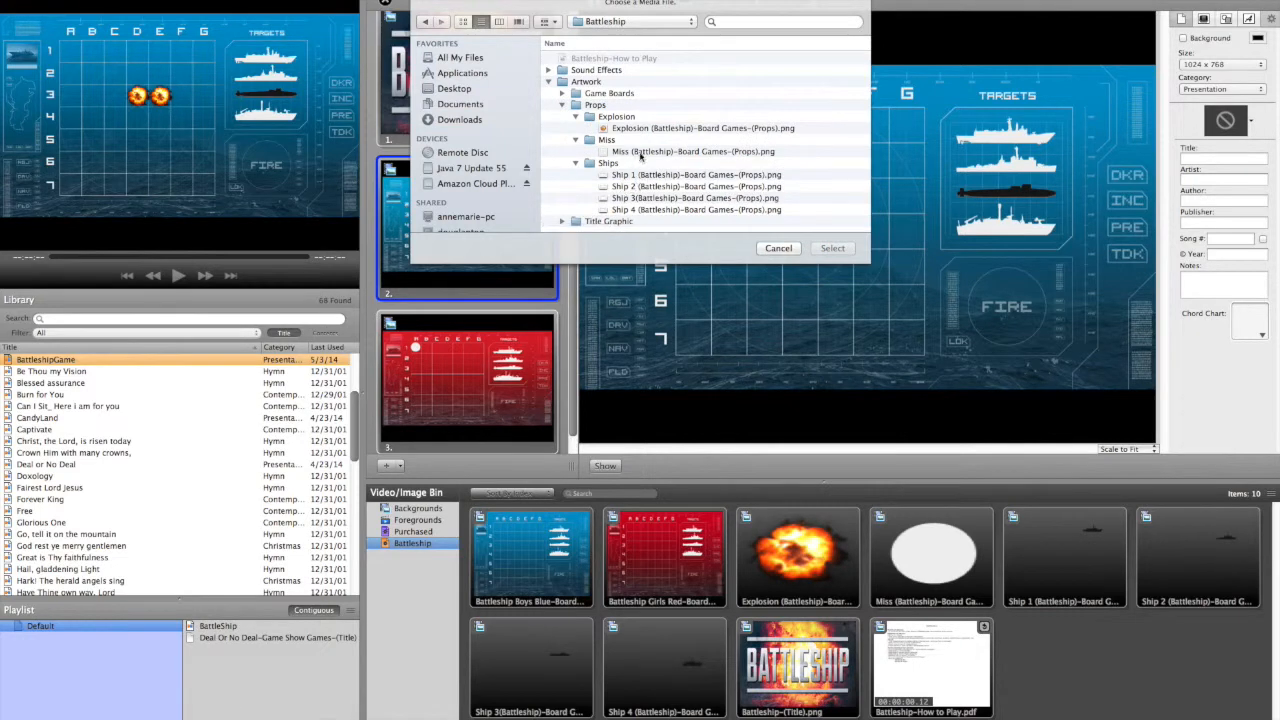
left_click(645, 128)
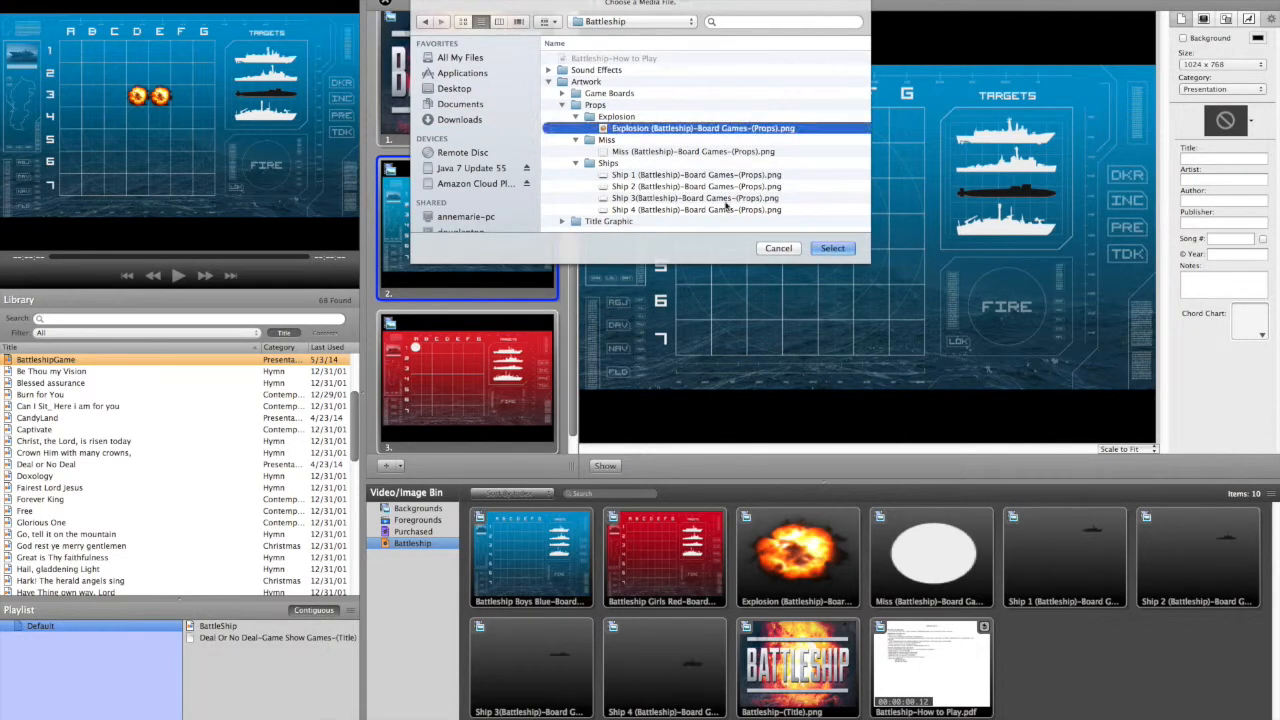
left_click(835, 249)
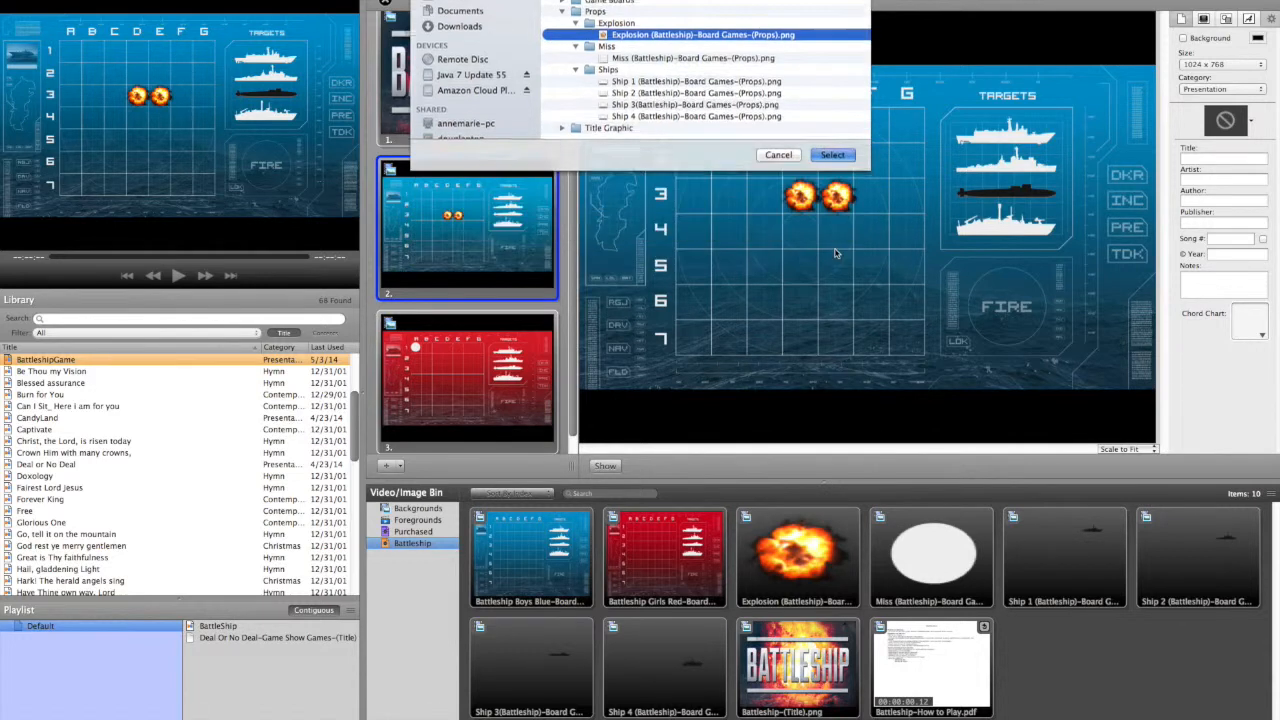
left_click_drag(877, 233, 766, 197)
left_click(606, 466)
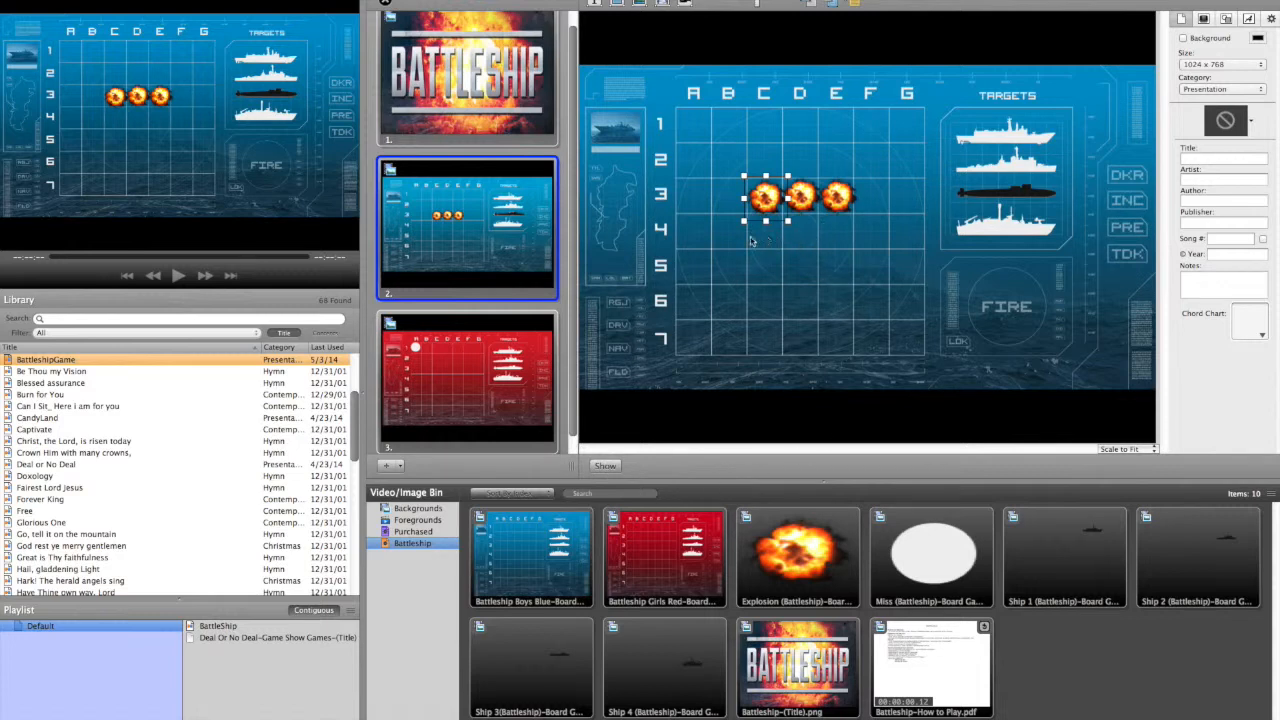
- Add the Miss (Battleship) prop image to square C4 of slide 2's blue board and show the slide in the output
left_click(673, 22)
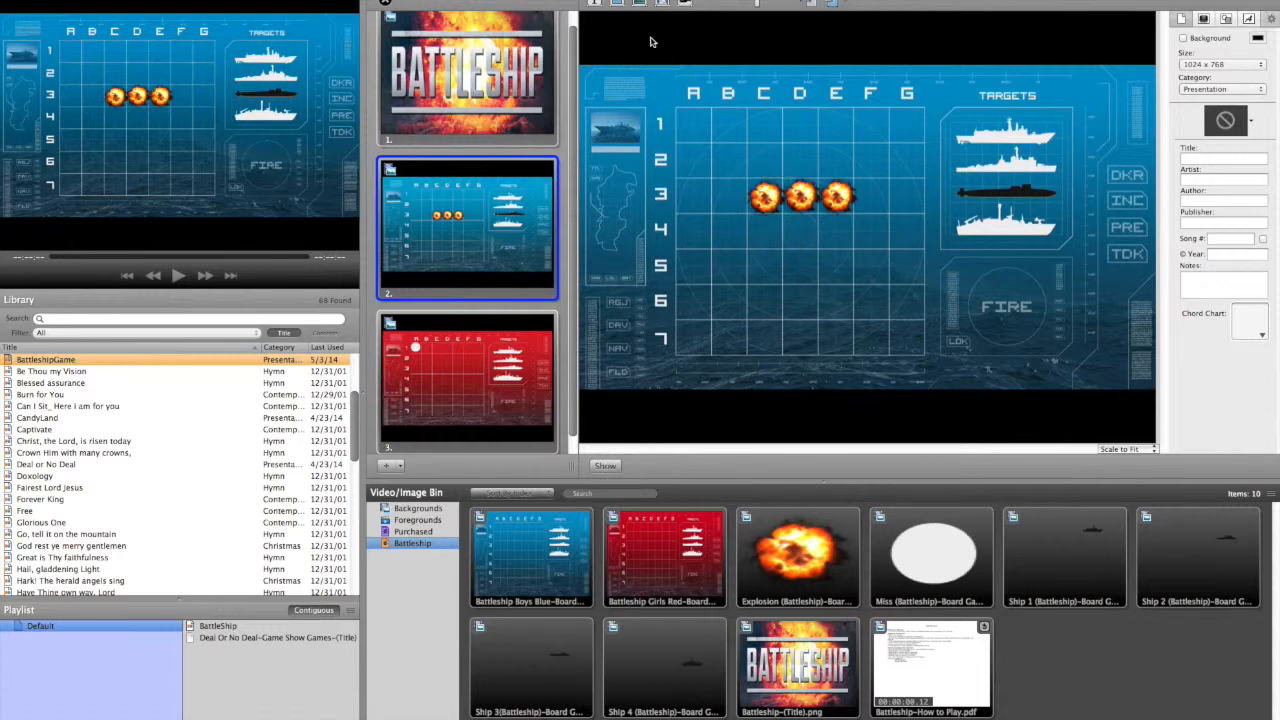
left_click(640, 4)
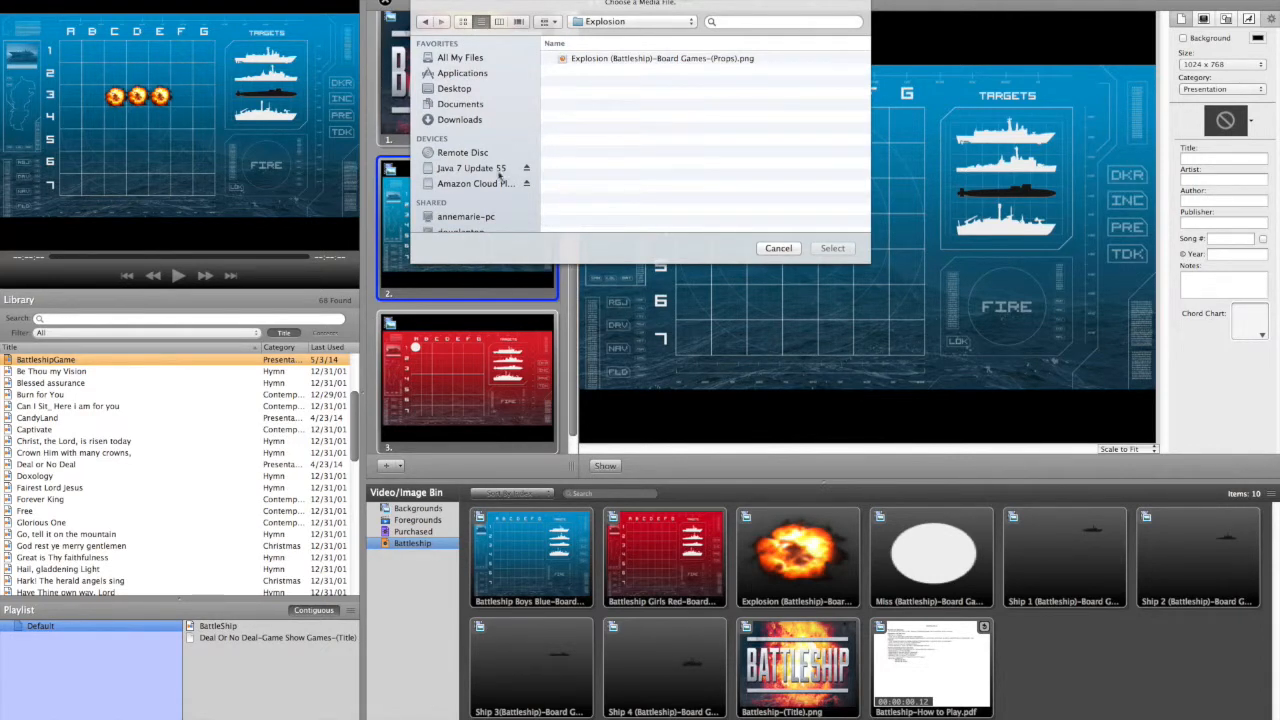
left_click(459, 120)
scroll(590, 200, "down", 10)
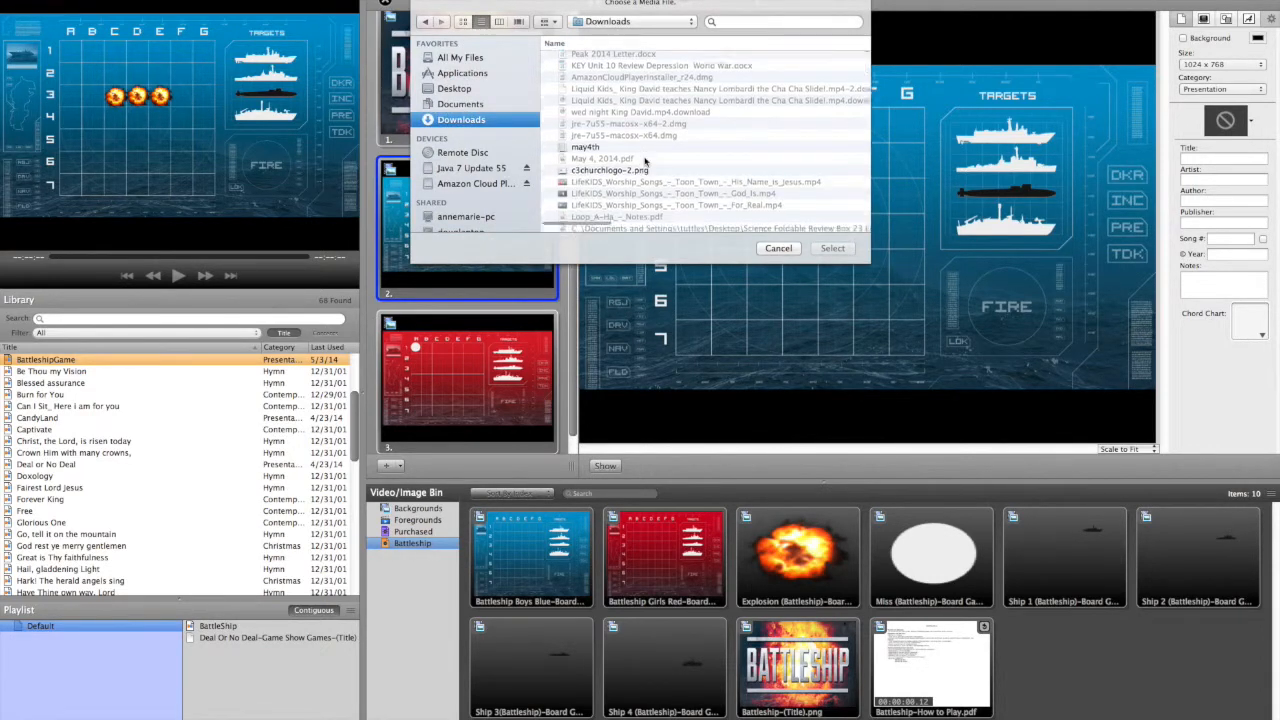
double_click(599, 225)
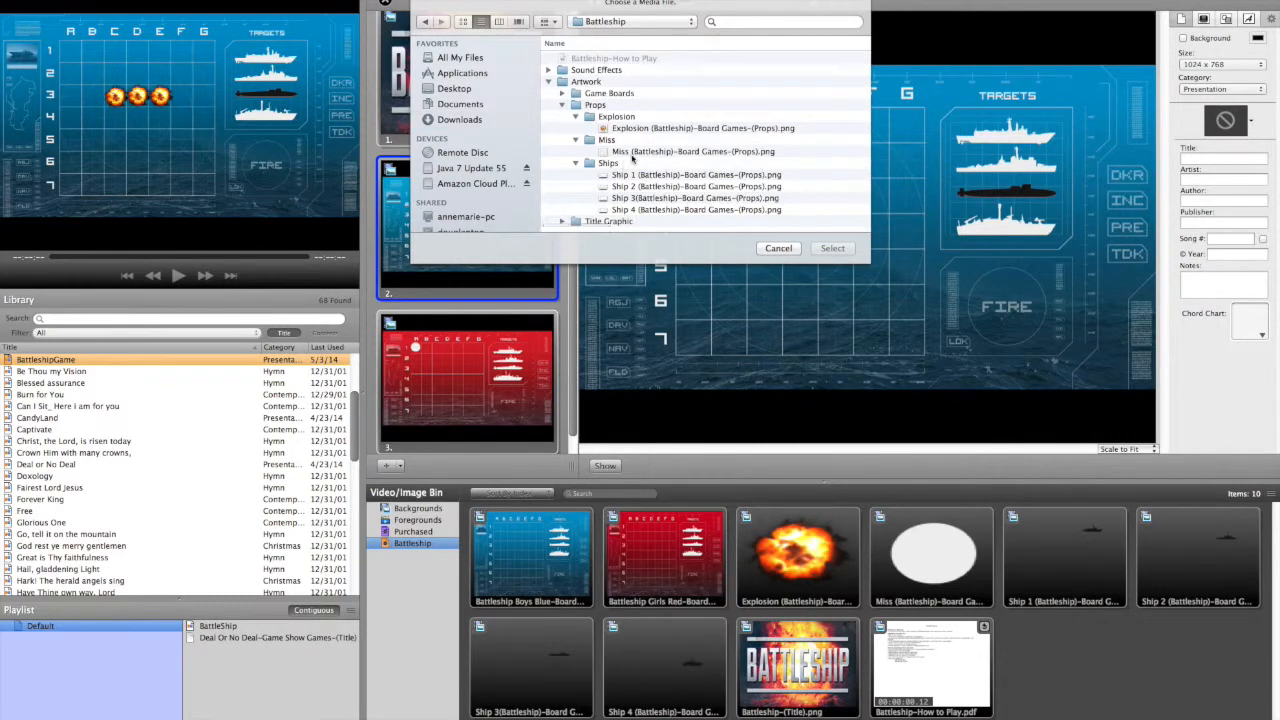
left_click(624, 152)
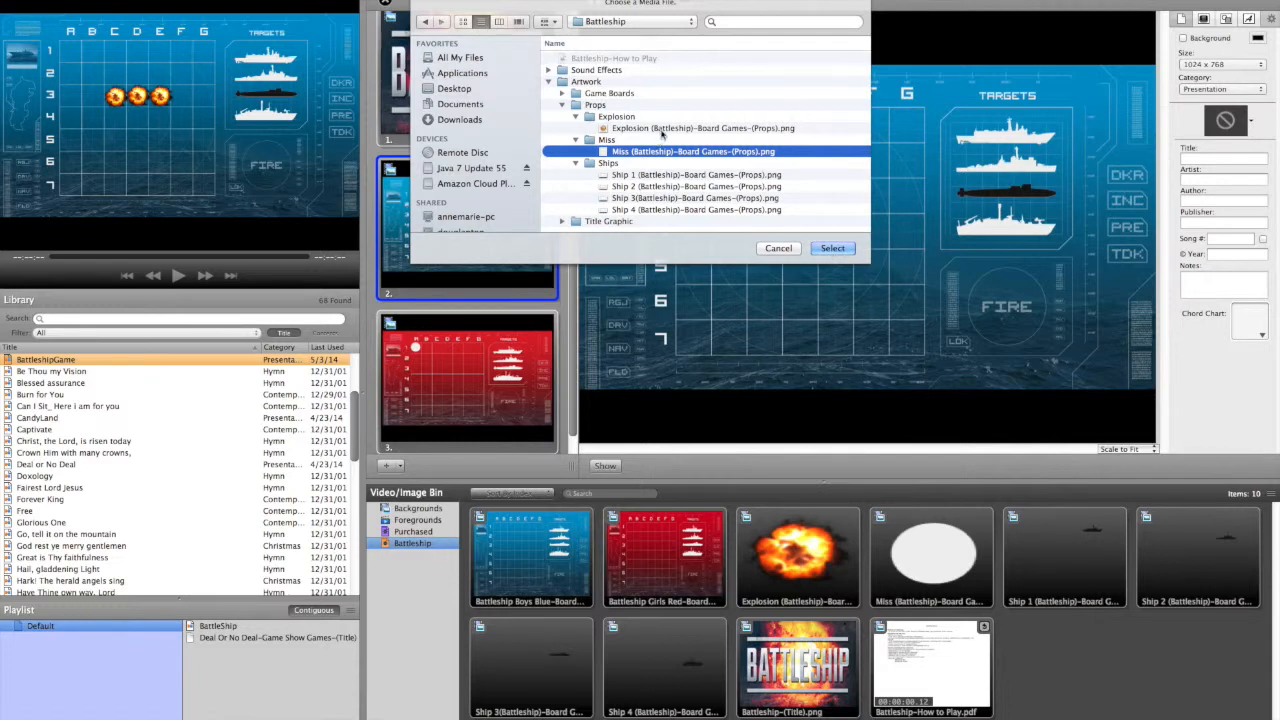
left_click(833, 249)
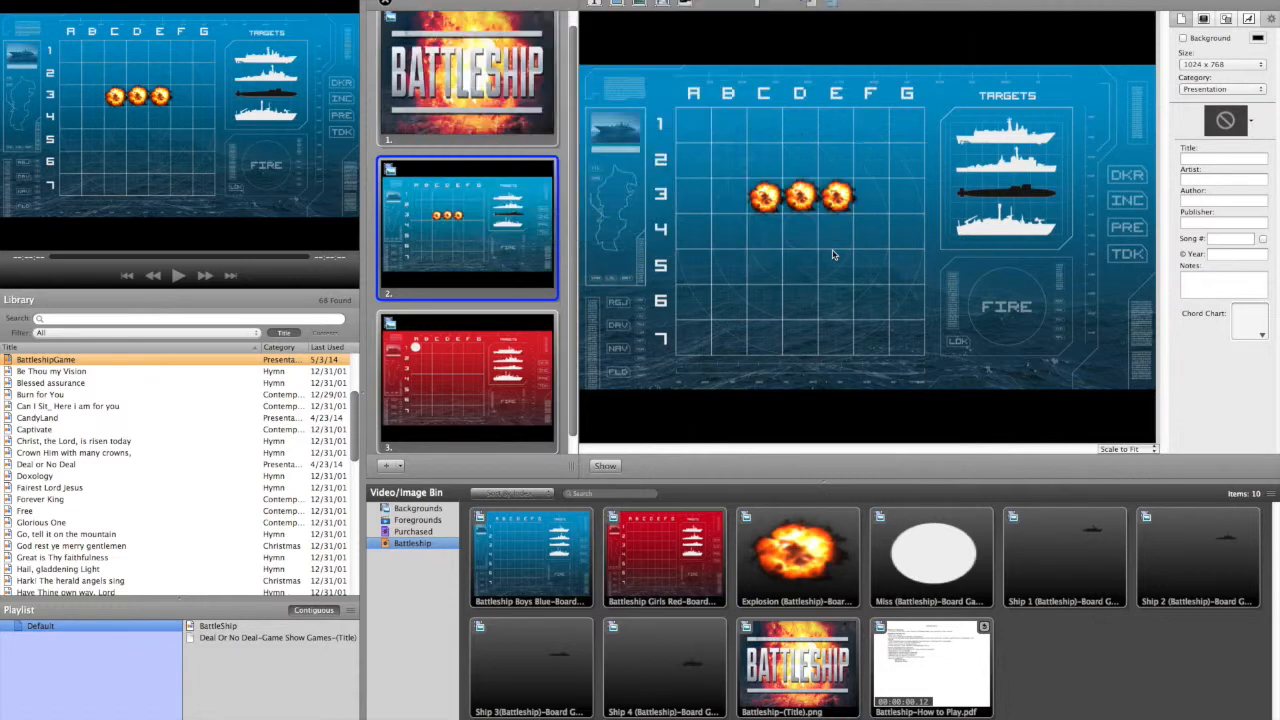
left_click_drag(863, 236, 771, 240)
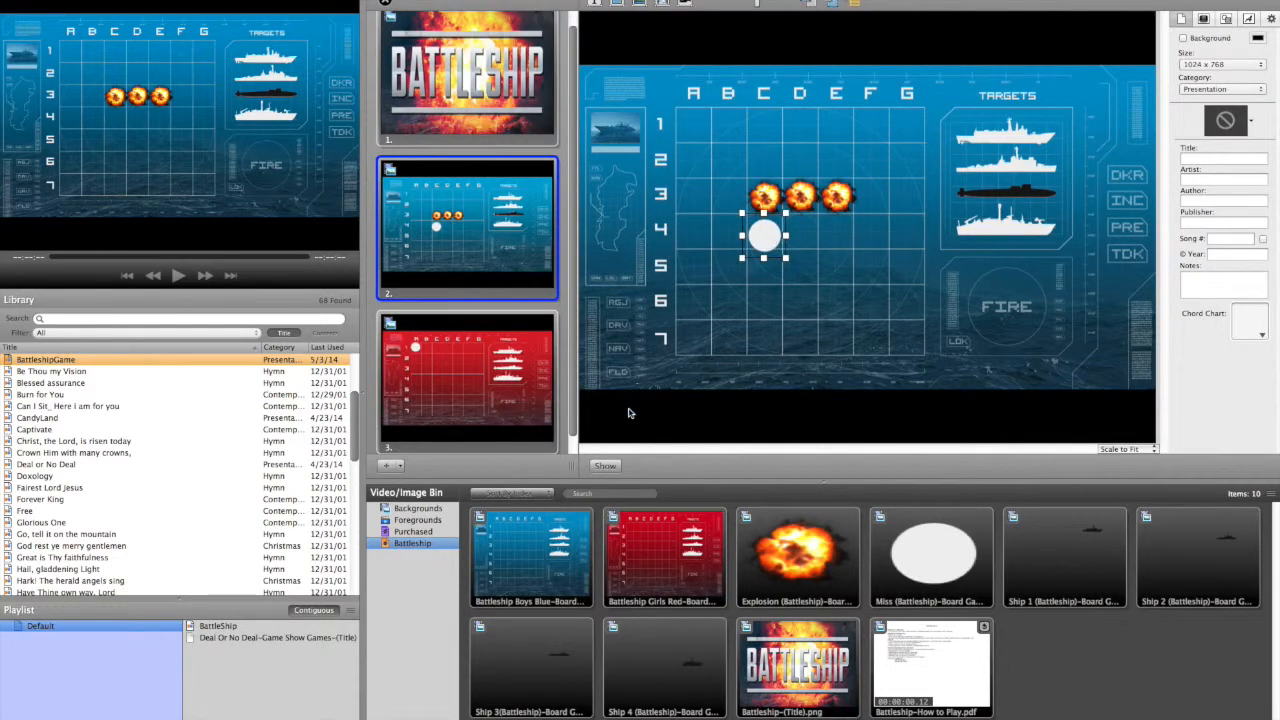
left_click(606, 468)
- Resize the output preview pane to a moderately larger width and height, keeping room for the slide editor and library list
left_click_drag(363, 273, 640, 273)
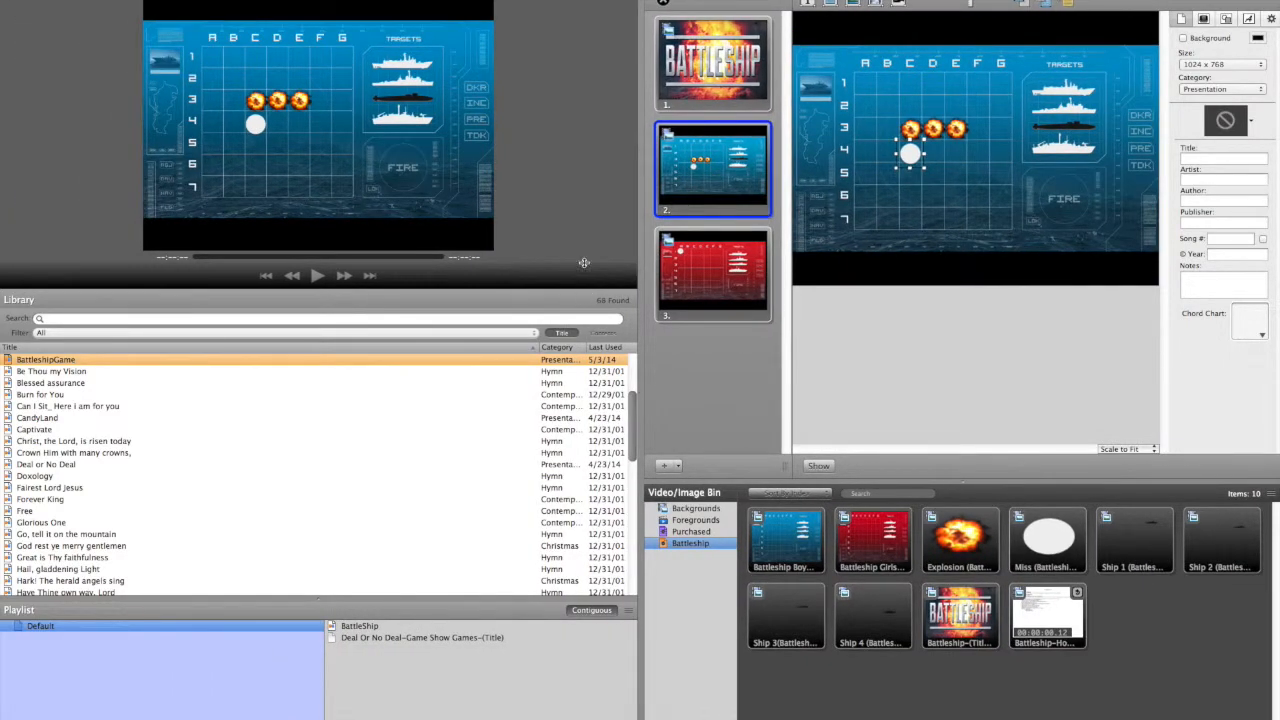
left_click_drag(591, 287, 565, 387)
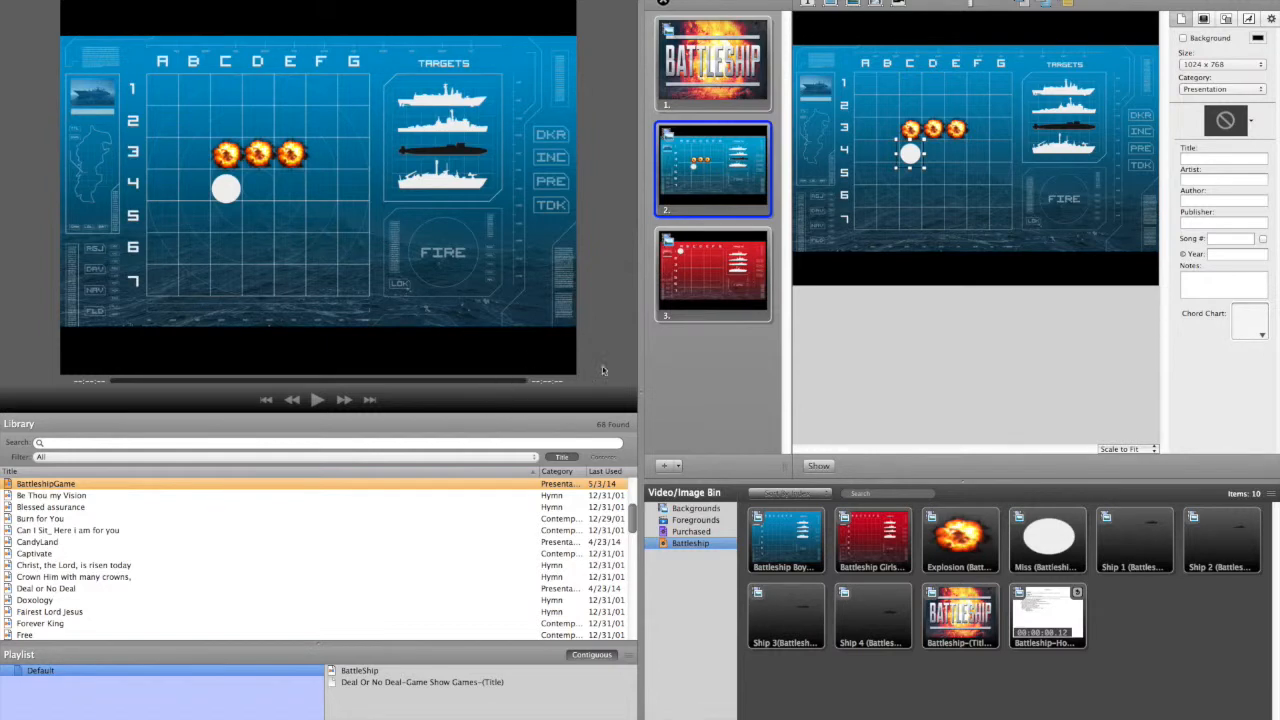
left_click_drag(639, 295, 446, 286)
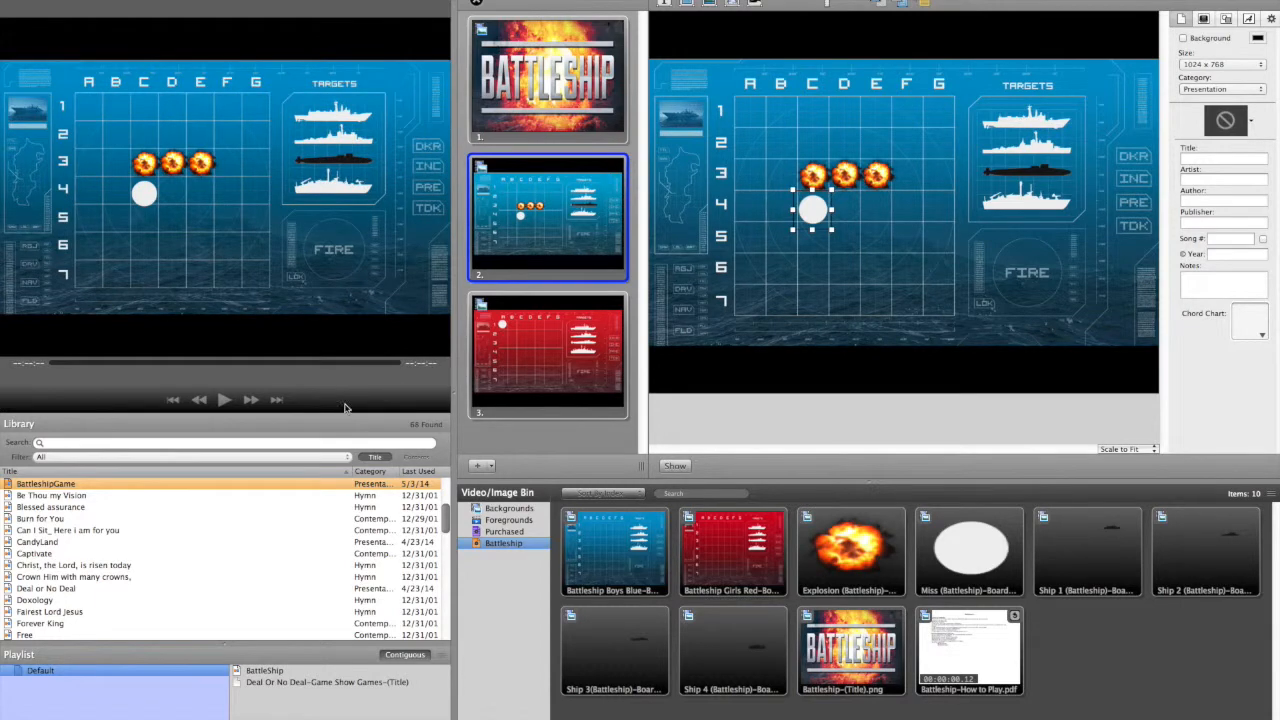
left_click_drag(339, 387, 332, 306)
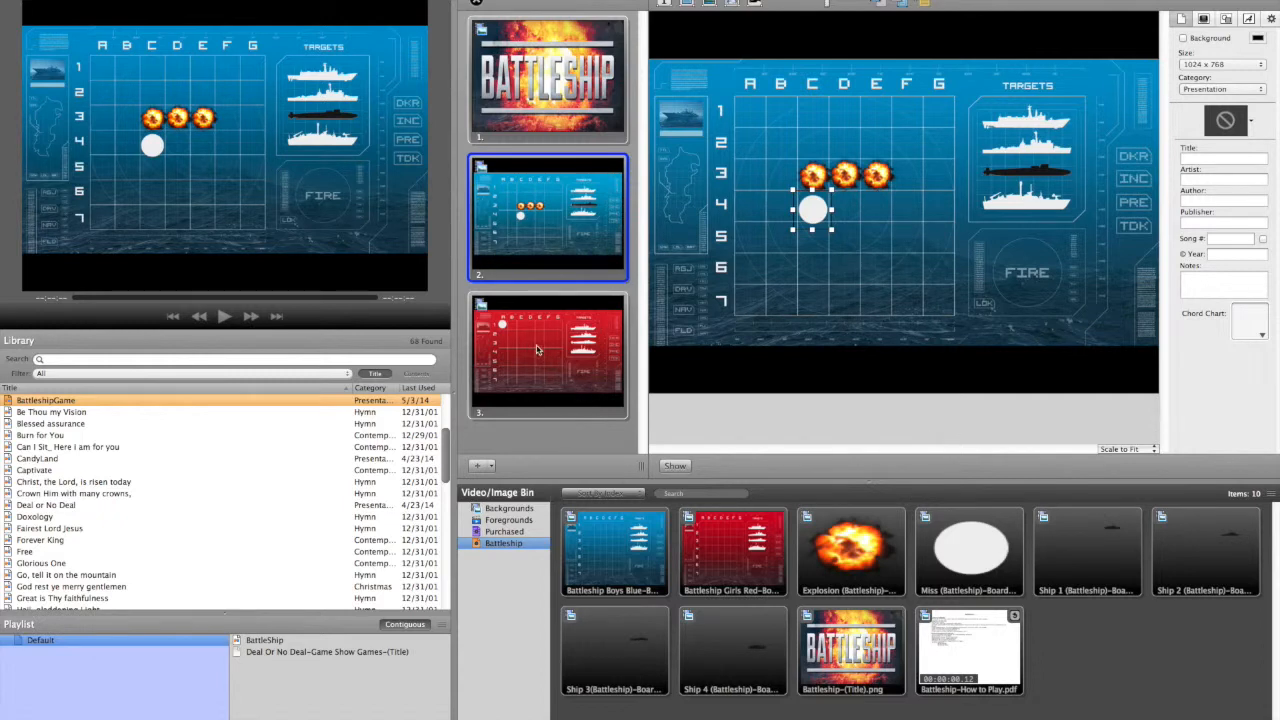
- Move the Miss prop on slide 2's blue board from square C4 to E2 and show the slide in the output
left_click_drag(829, 206, 889, 144)
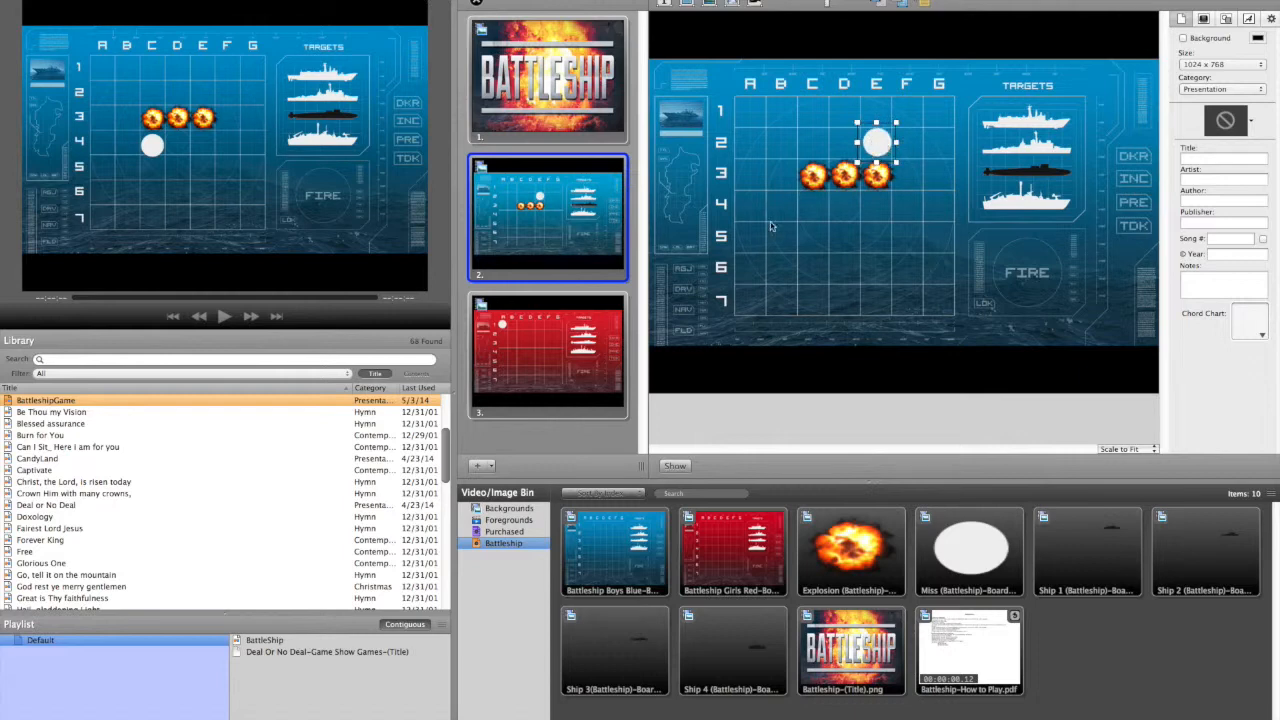
left_click(676, 467)
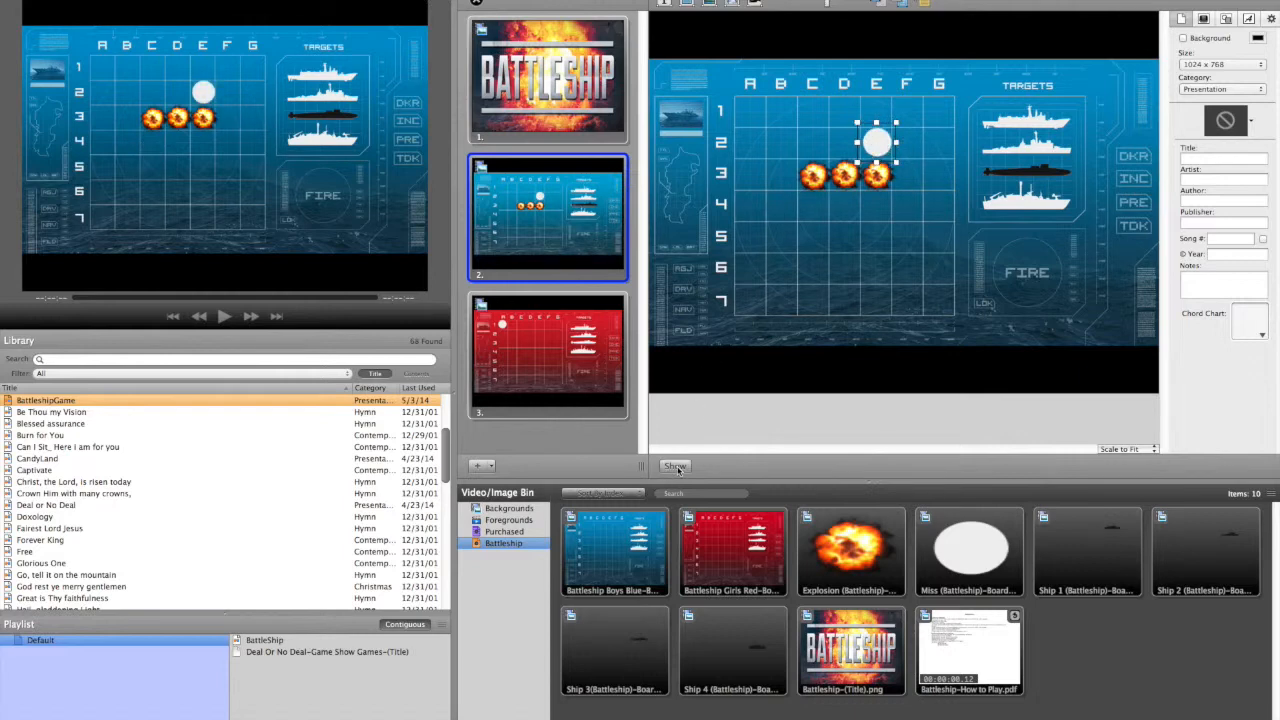